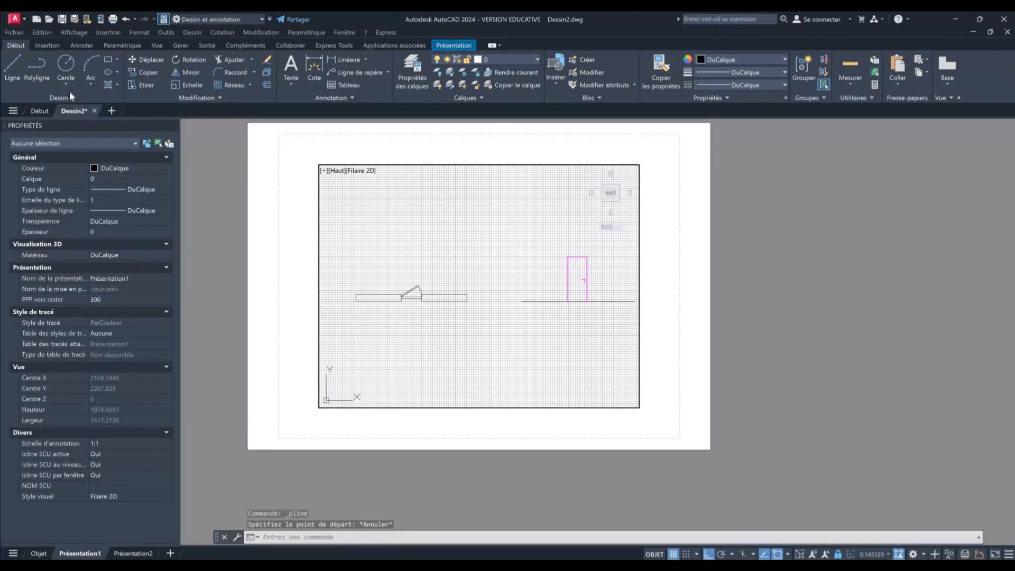
key(Return)
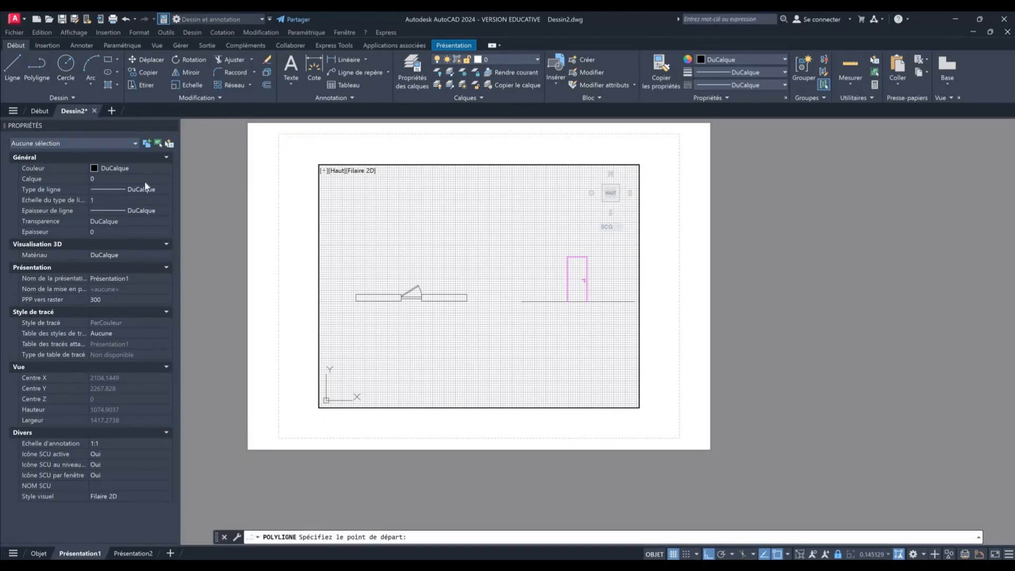
key(Escape)
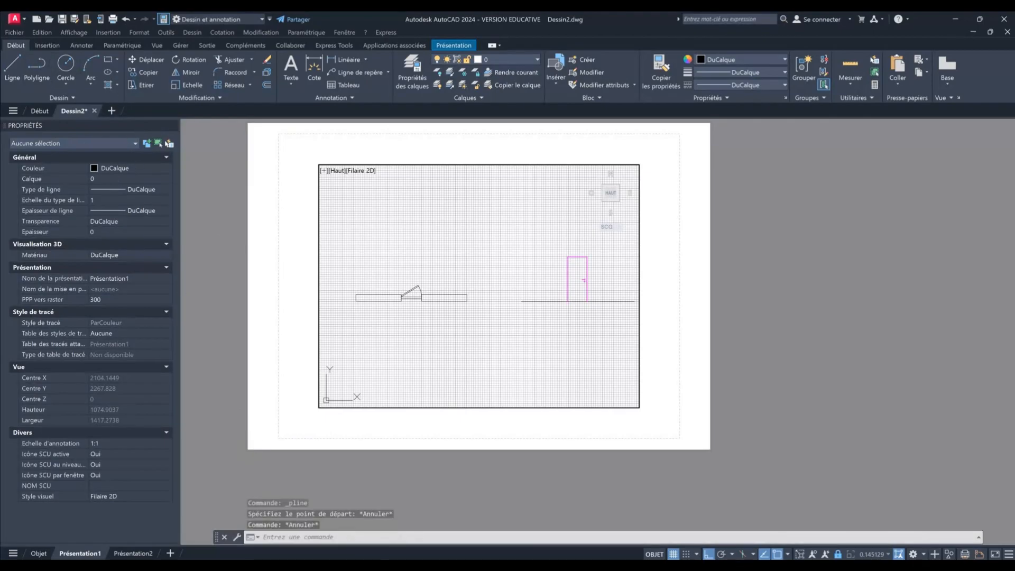
key(Escape)
key(Escape)
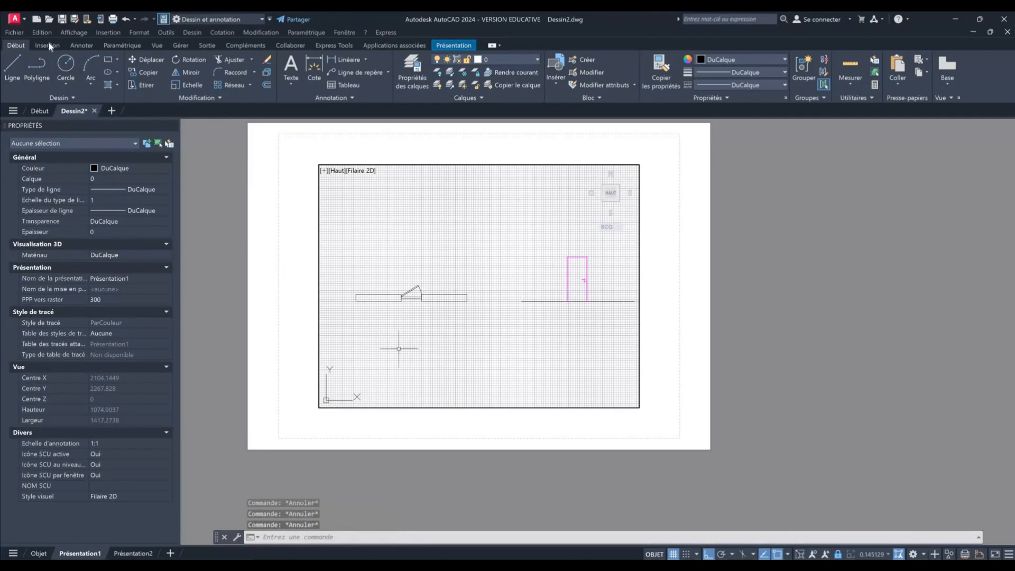
click(36, 69)
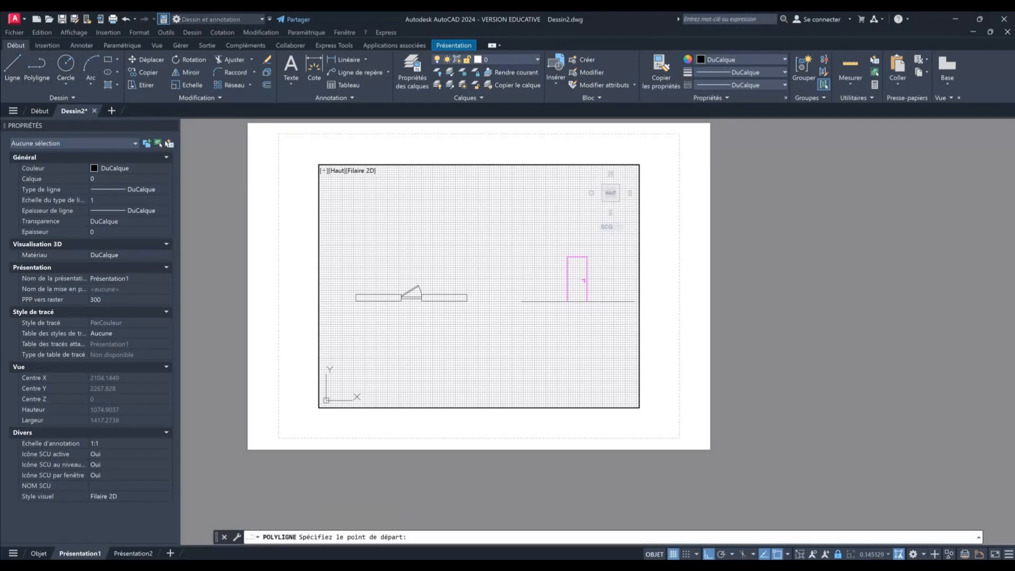
click(352, 341)
key(Escape)
key(Escape)
key(Escape)
double_click(392, 427)
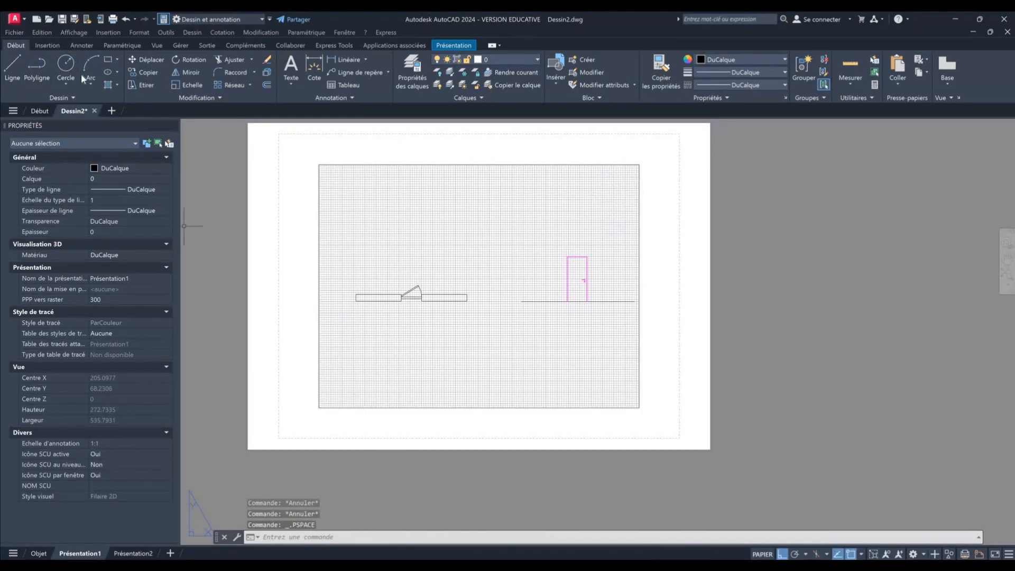
click(35, 61)
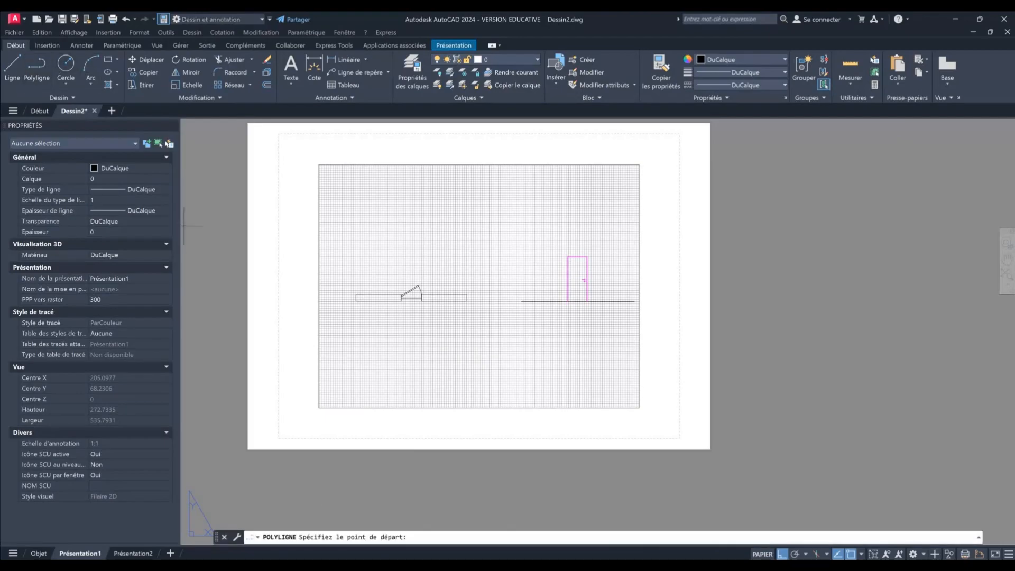
click(249, 449)
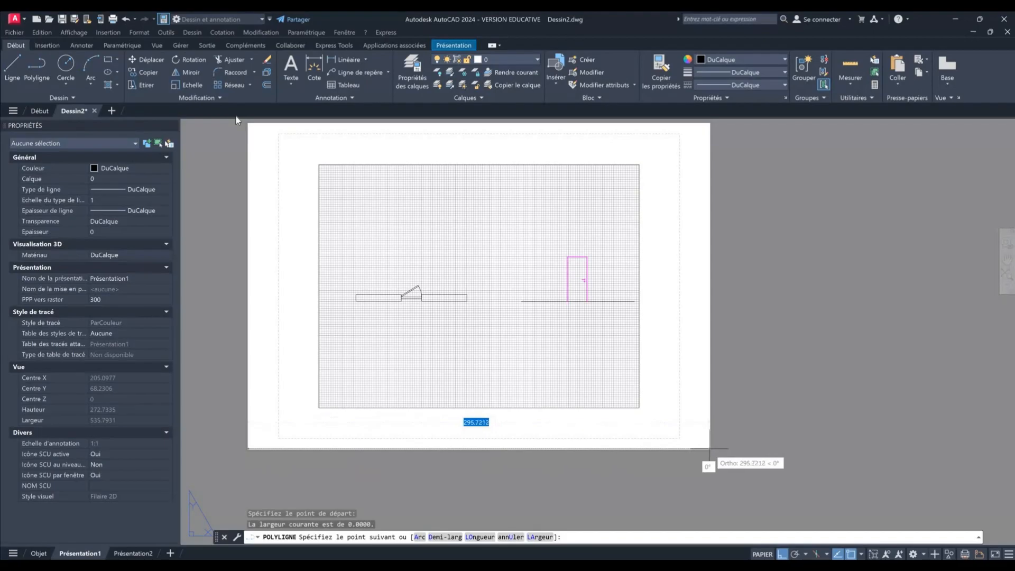
click(40, 110)
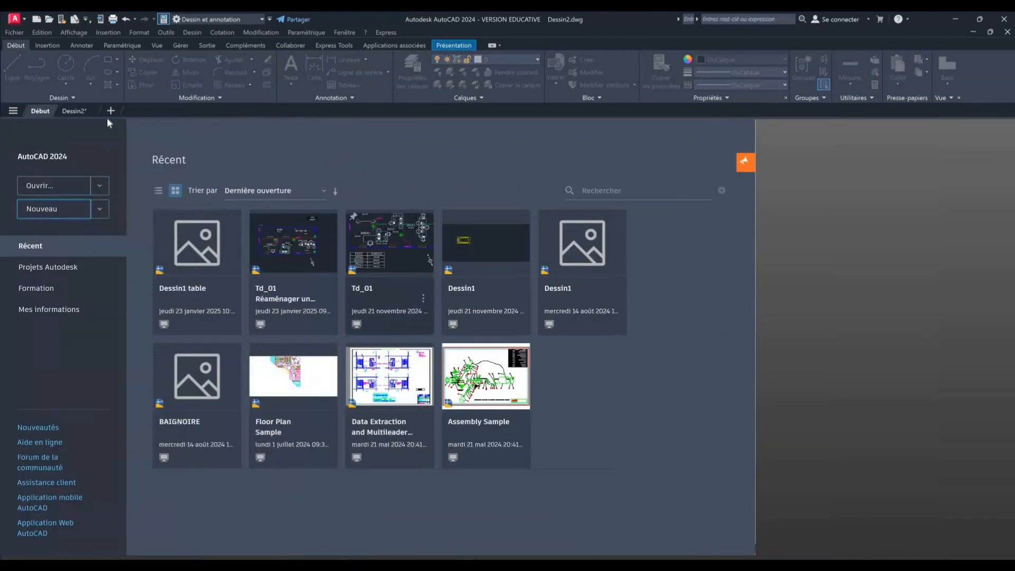
click(74, 110)
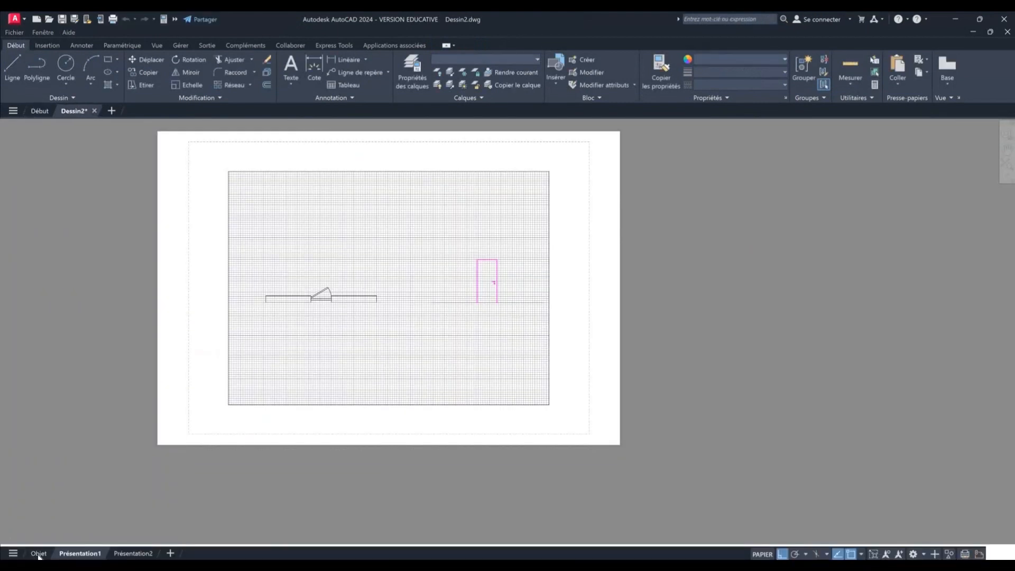
- In model space, draw a 297 by 25 rectangle with the Polyline tool below the wall and door plan
click(39, 553)
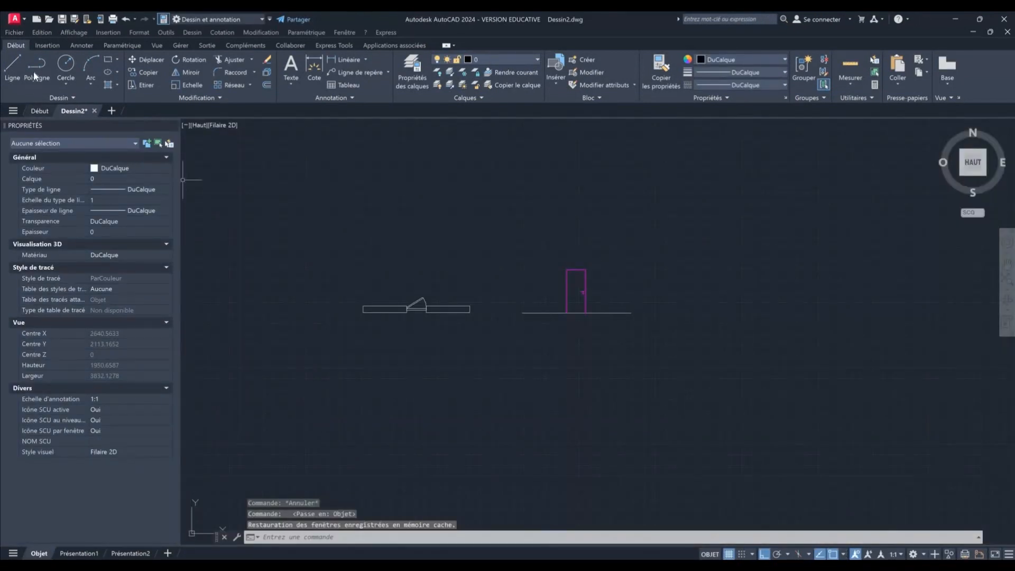
click(33, 72)
click(369, 424)
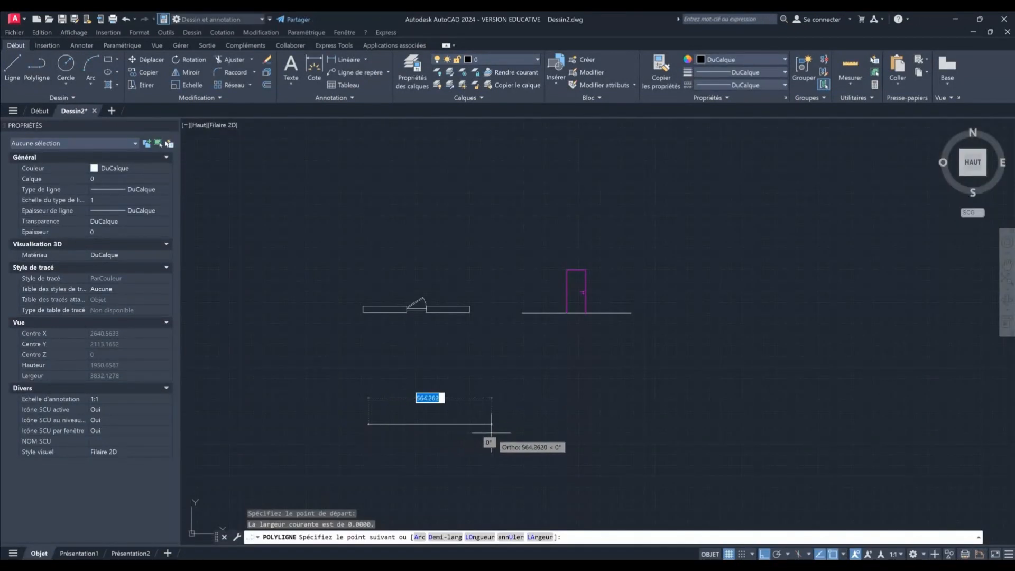
text(297)
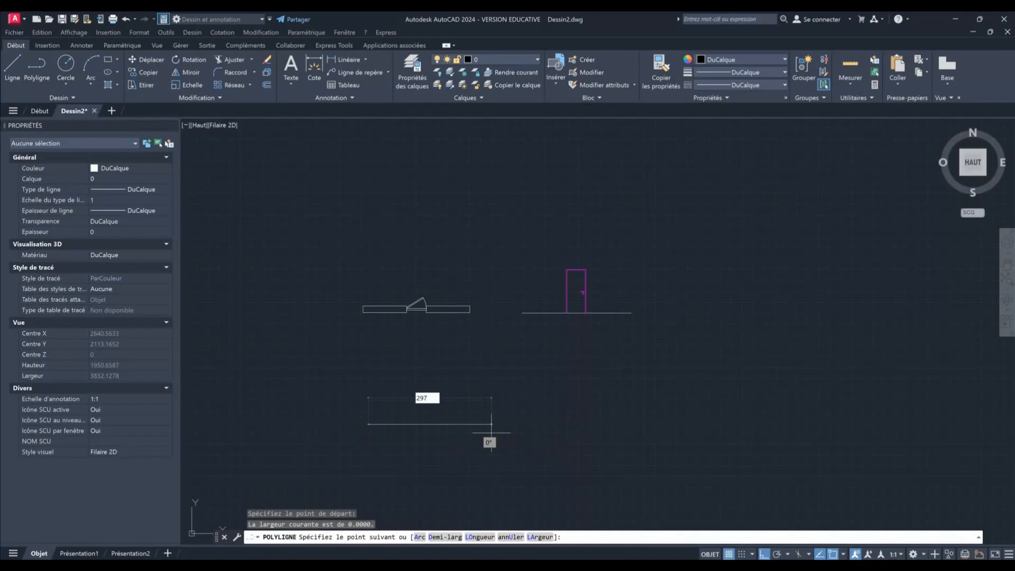
key(Return)
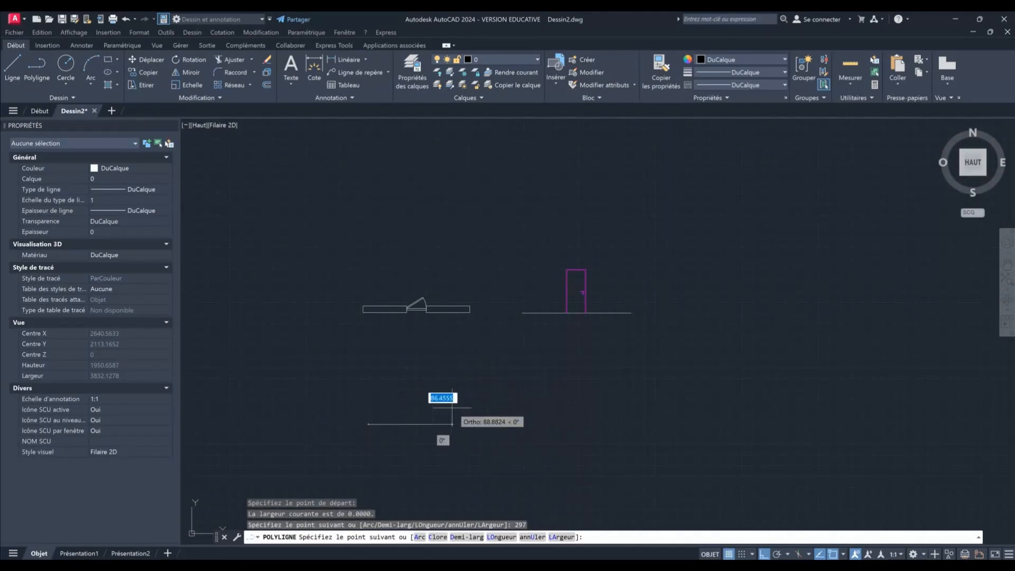
scroll(451, 407, up, 4)
text(25)
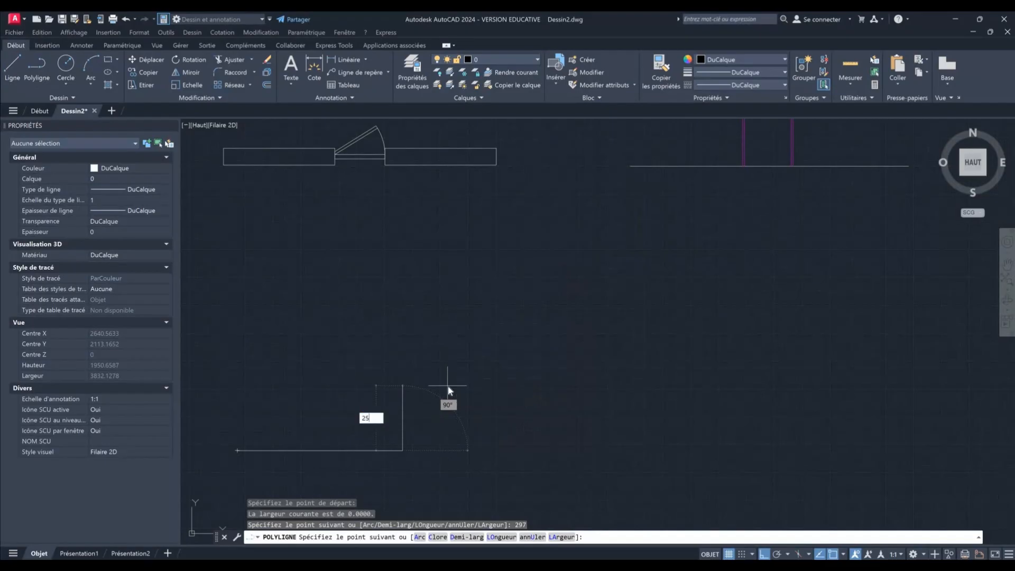
key(Return)
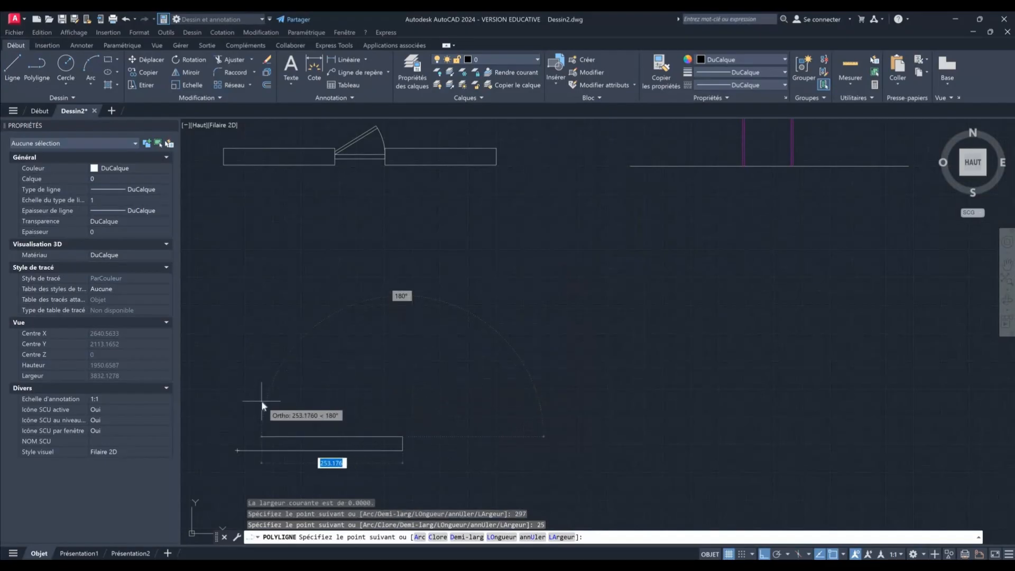
text(297)
key(Return)
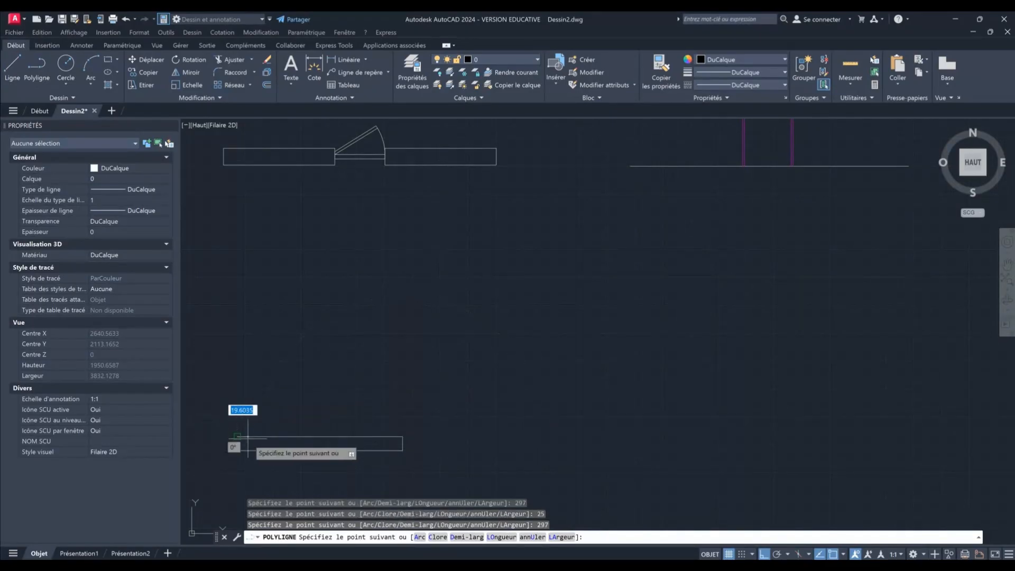
scroll(237, 452, up, 3)
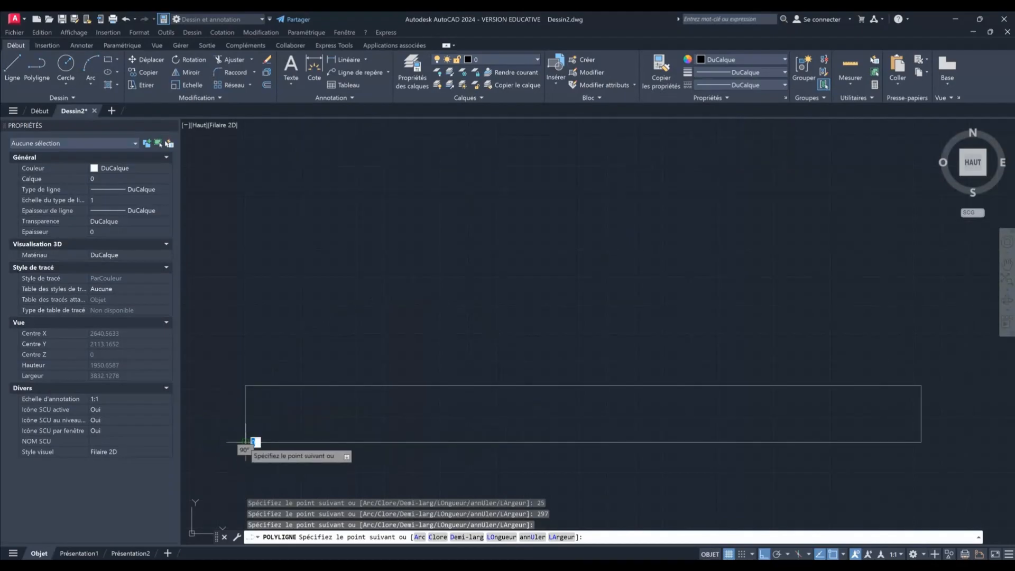
click(246, 443)
key(Escape)
middle_drag(332, 450, 310, 419)
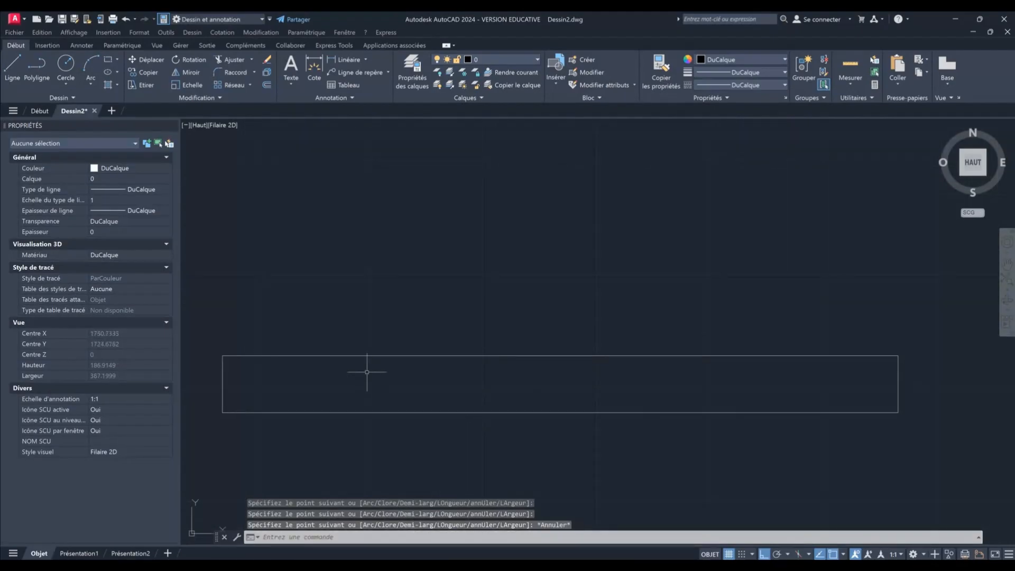
click(438, 354)
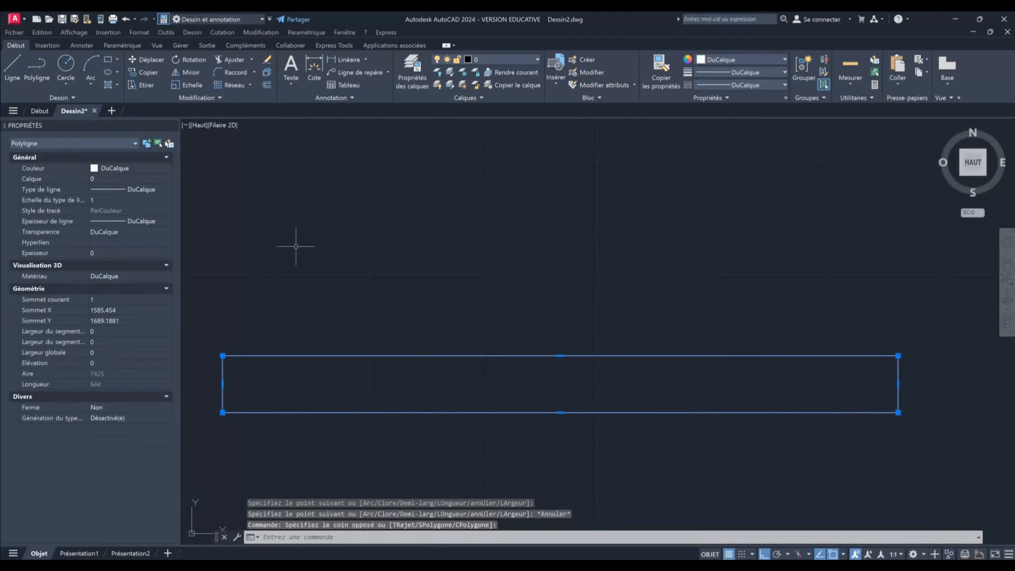
key(Escape)
key(Return)
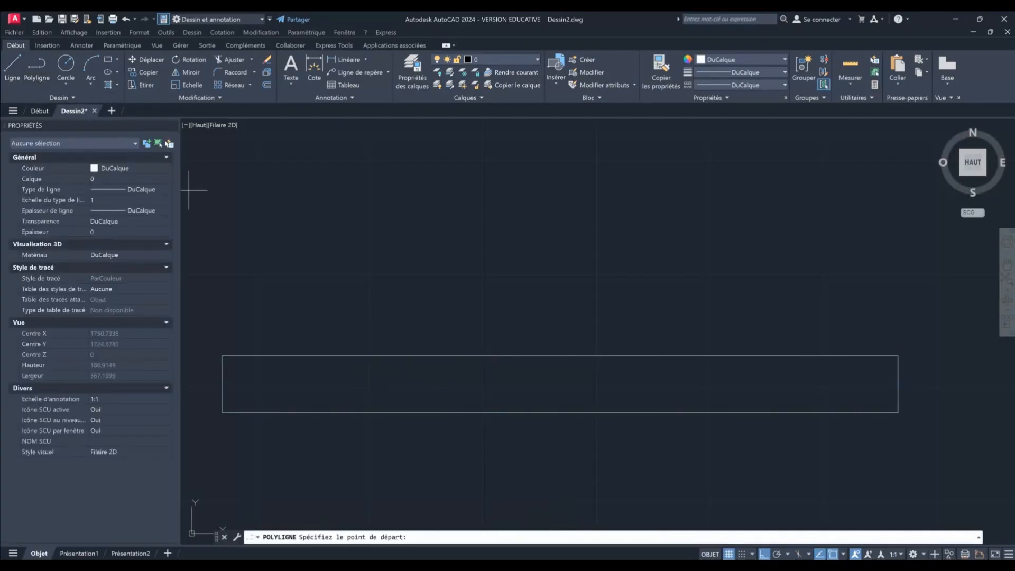
key(Escape)
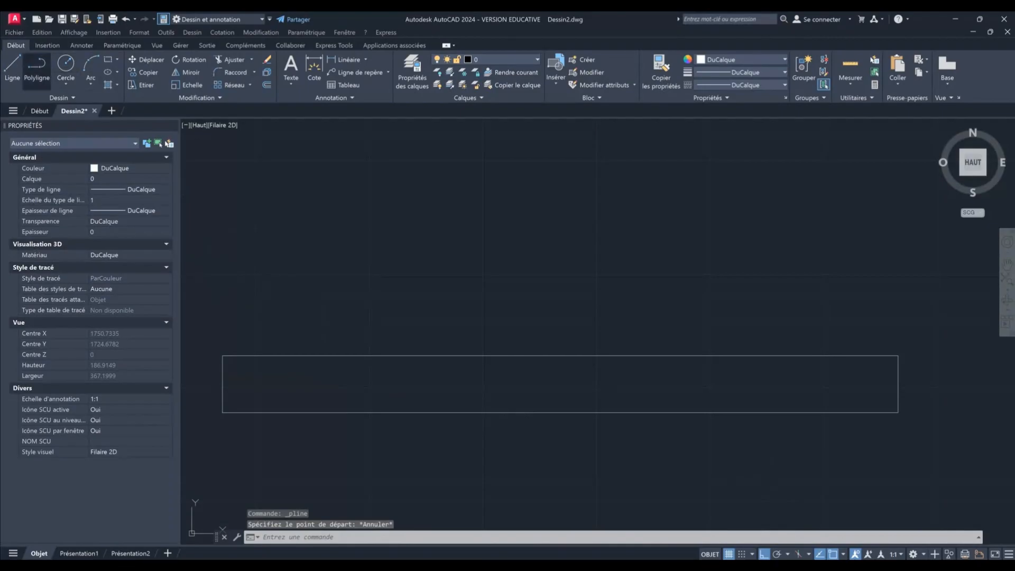
- Divide the rectangle with two polylines, one joining the midpoints of its short sides and one joining the midpoints of its long sides
click(37, 67)
click(222, 384)
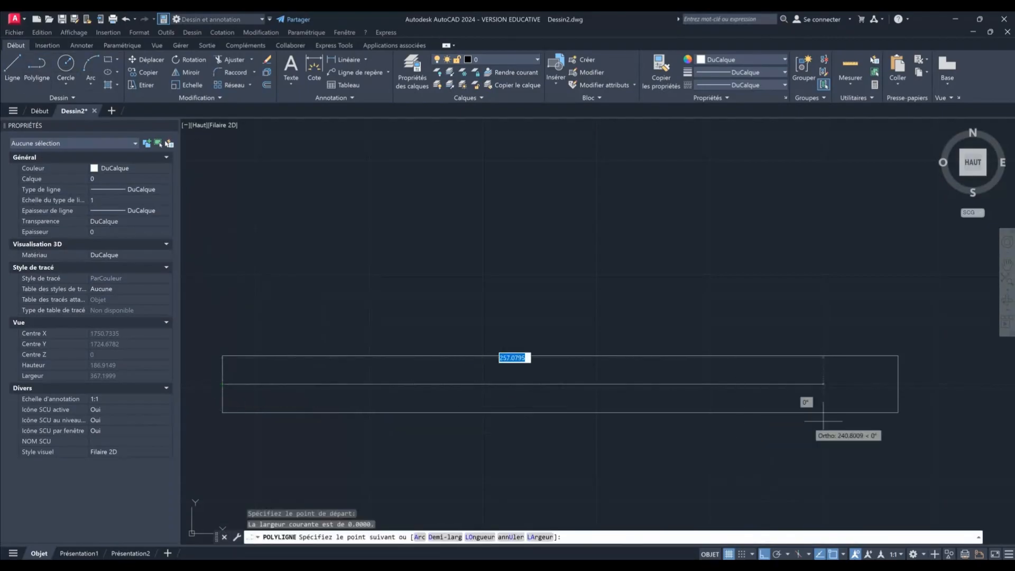
click(897, 383)
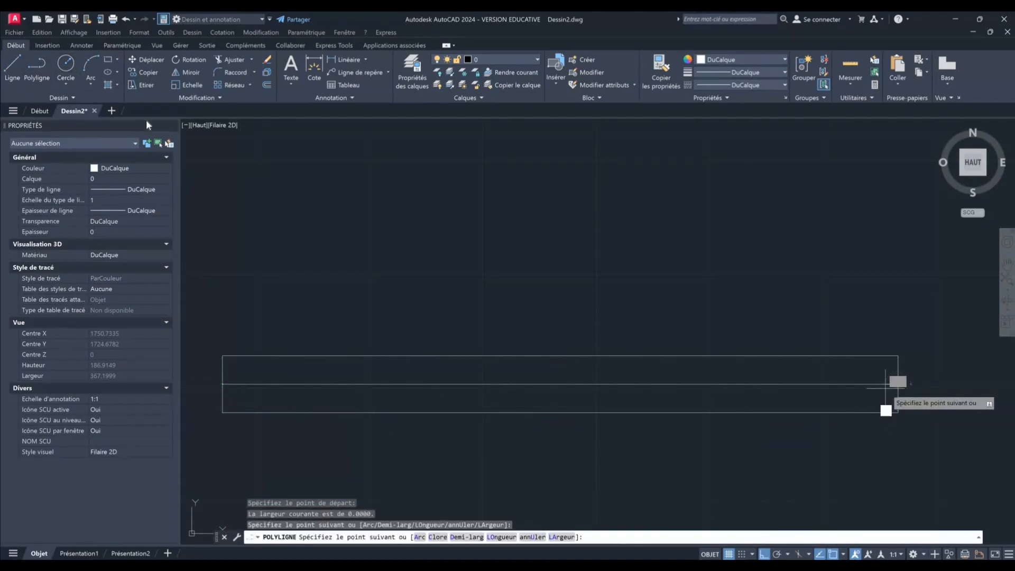
click(36, 63)
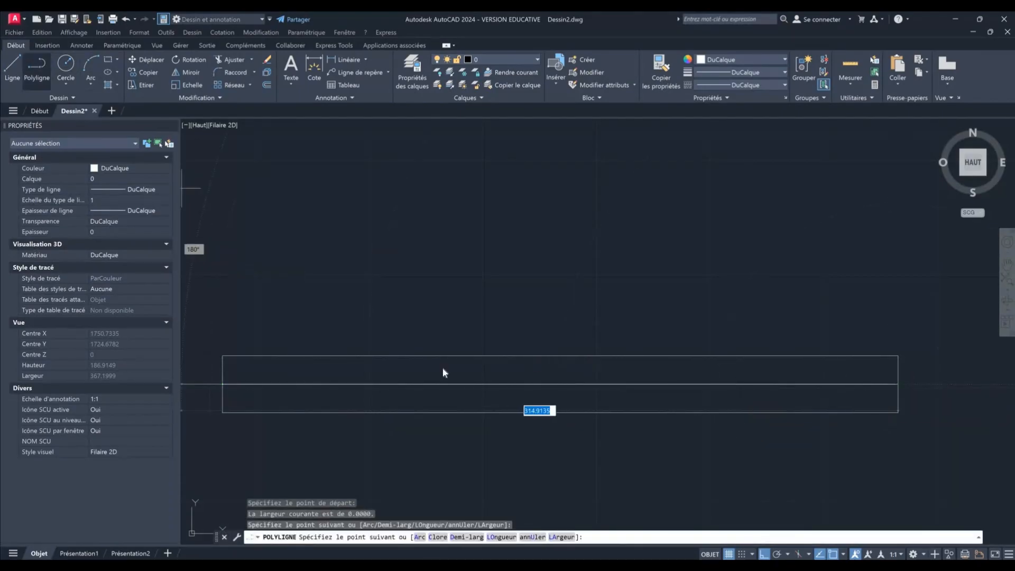
click(559, 356)
click(560, 412)
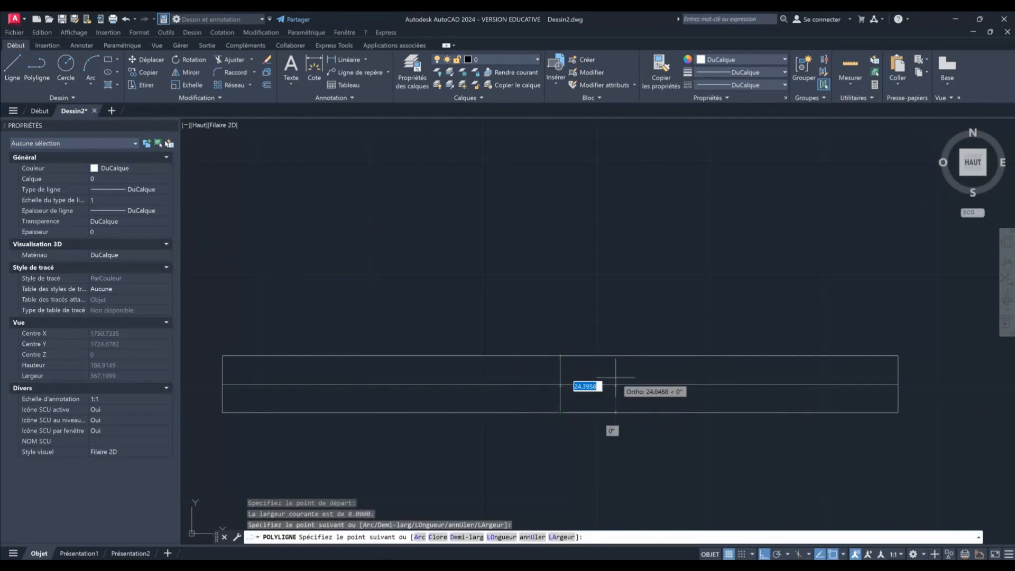
key(Escape)
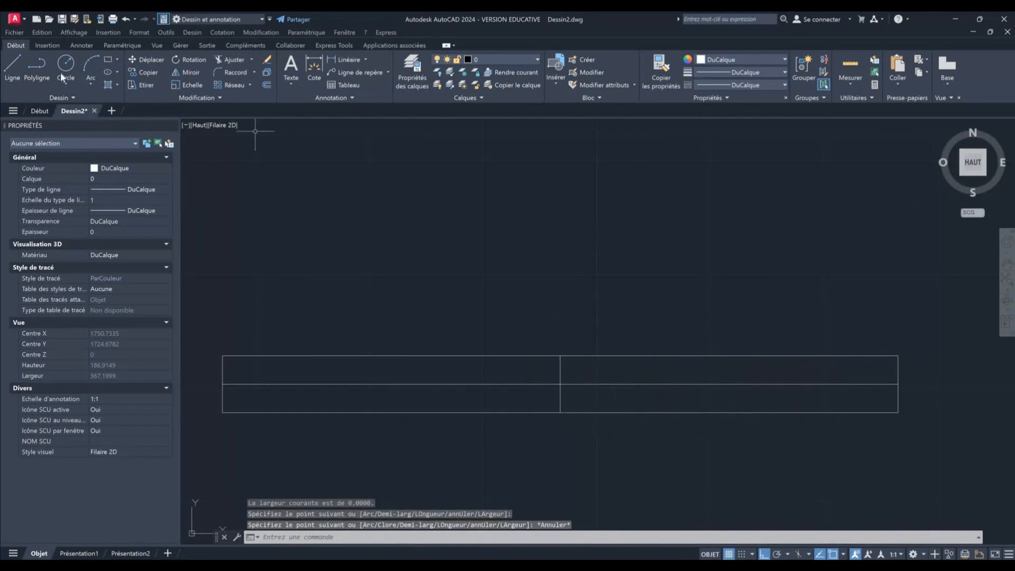
- Draw another polyline over the vertical middle line, from the rectangle's lower edge to its upper edge and back to the centre
click(37, 64)
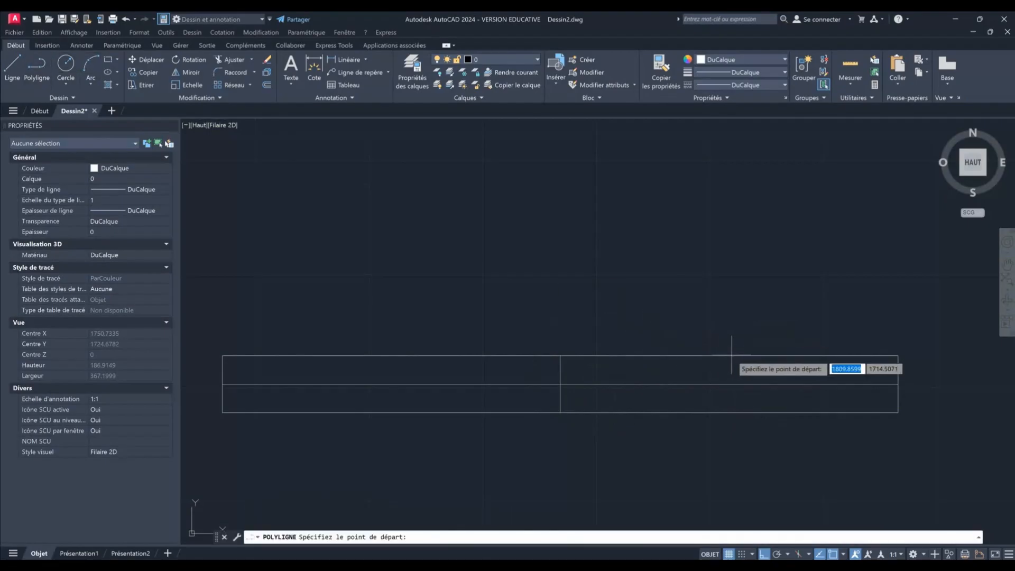
scroll(730, 341, up, 3)
middle_drag(736, 338, 651, 305)
scroll(637, 305, down, 1)
click(476, 360)
click(476, 304)
click(476, 332)
key(Escape)
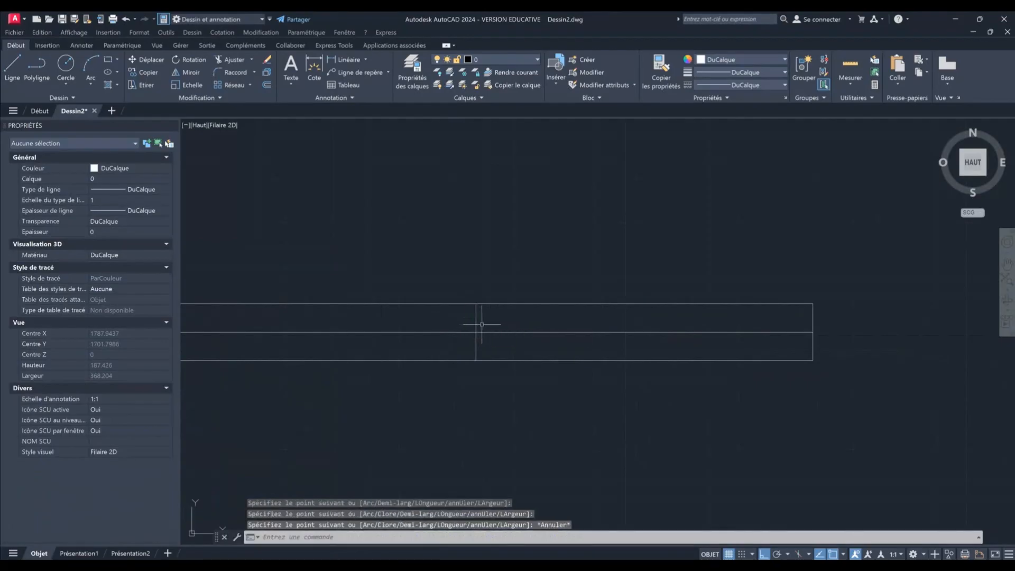
- Copy the vertical middle line about 77 units to the right, splitting the rectangle's right half
click(477, 333)
click(215, 133)
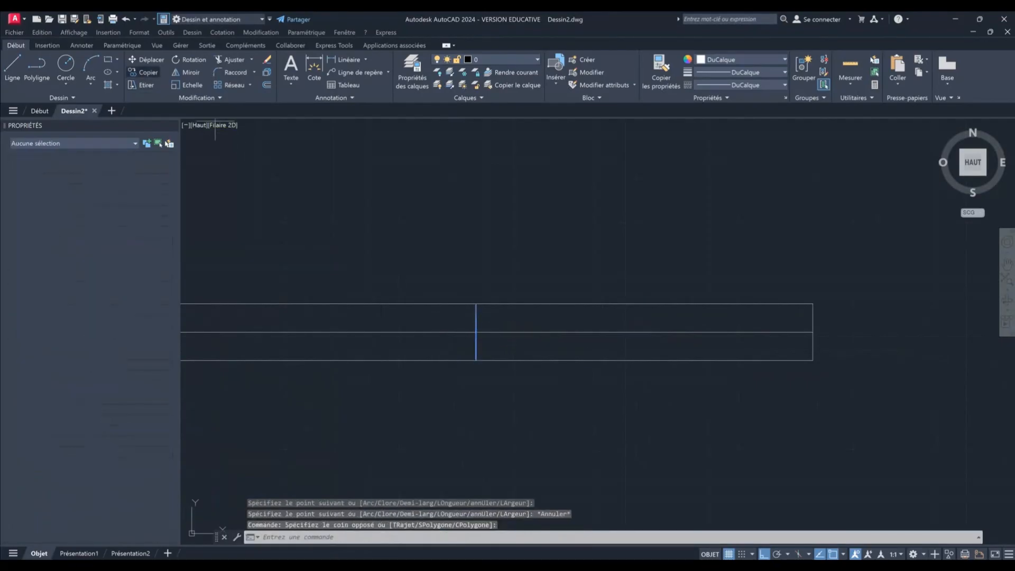
click(476, 304)
click(650, 283)
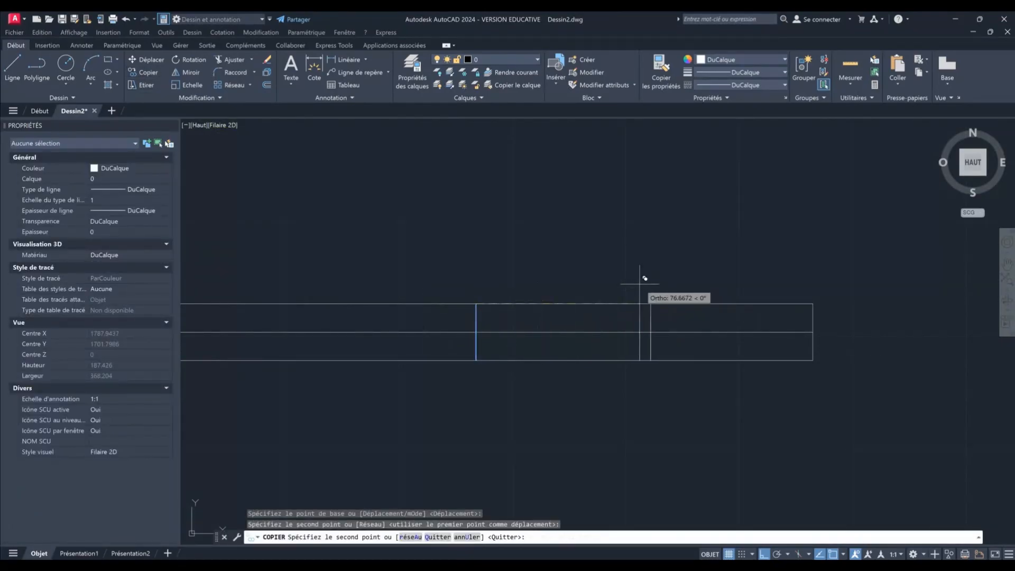
key(Escape)
- Add a multiline text box filling the title block's upper-left cell and enter the text Exemple
middle_drag(536, 273, 751, 285)
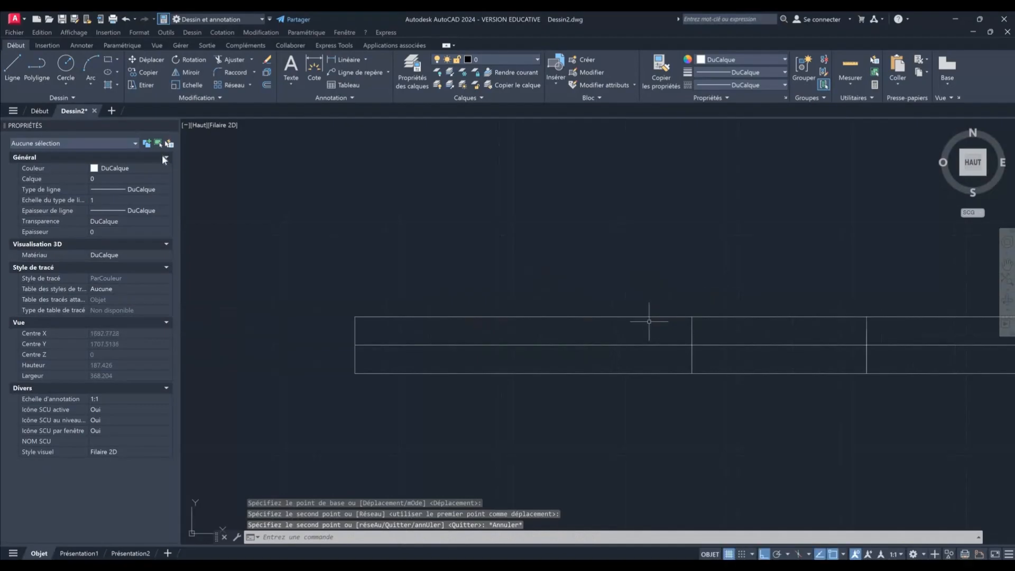
click(144, 85)
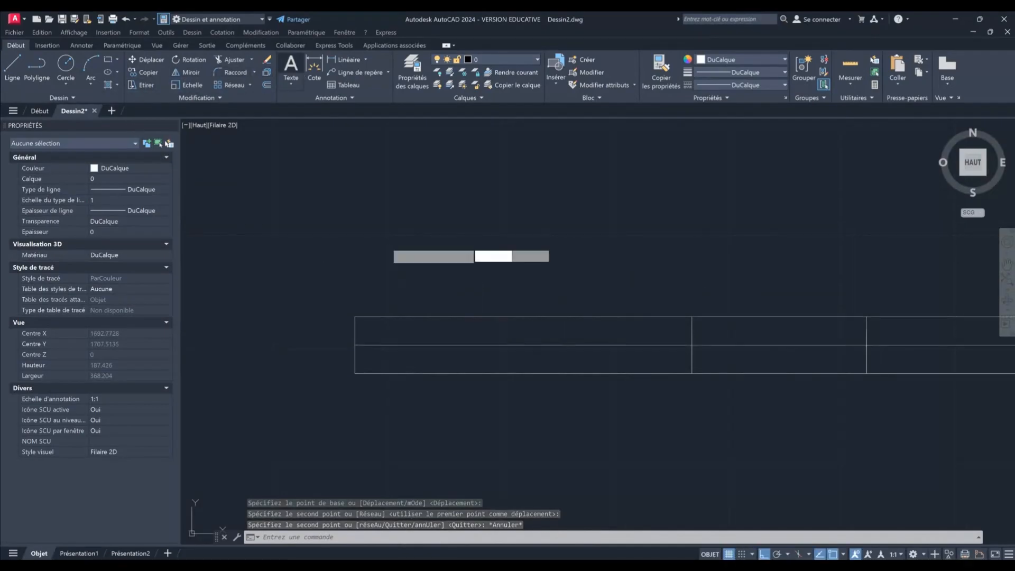
click(355, 317)
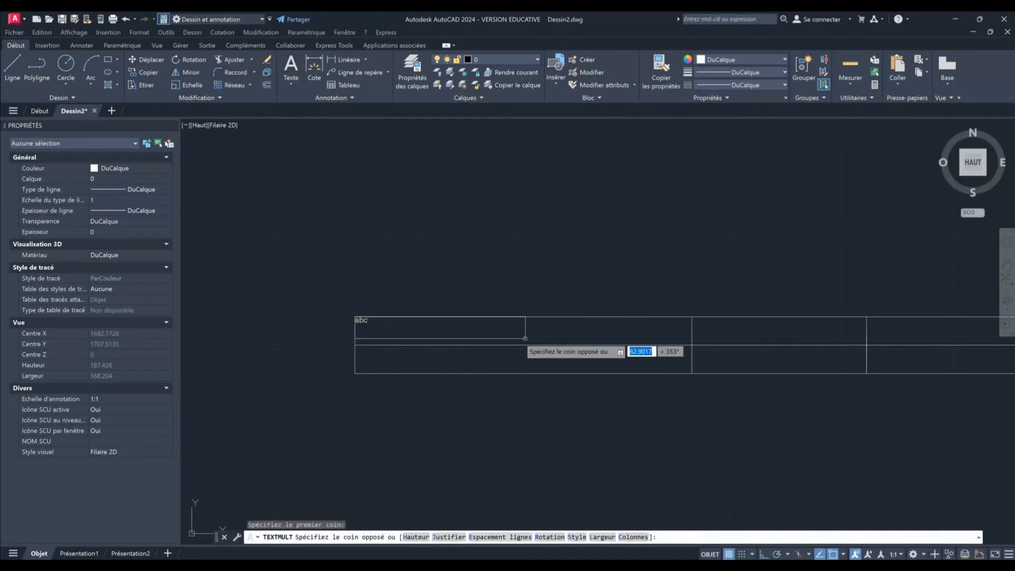
click(692, 345)
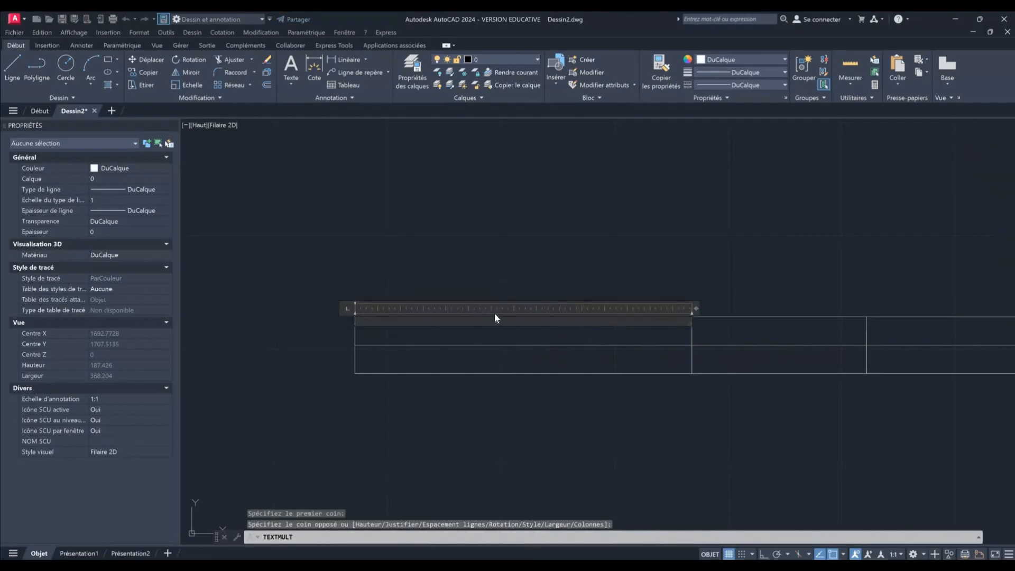
text(E)
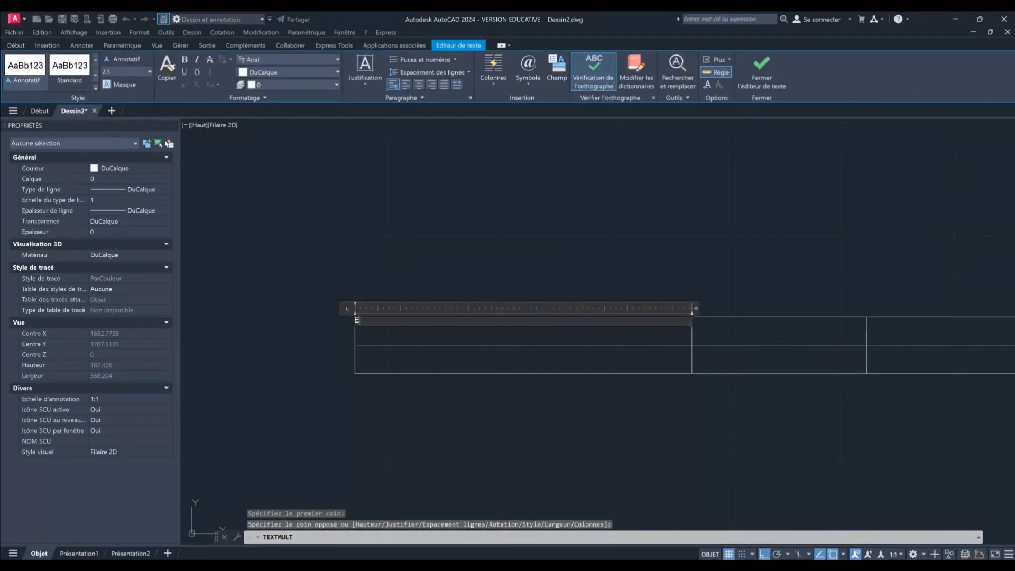
text(xemple)
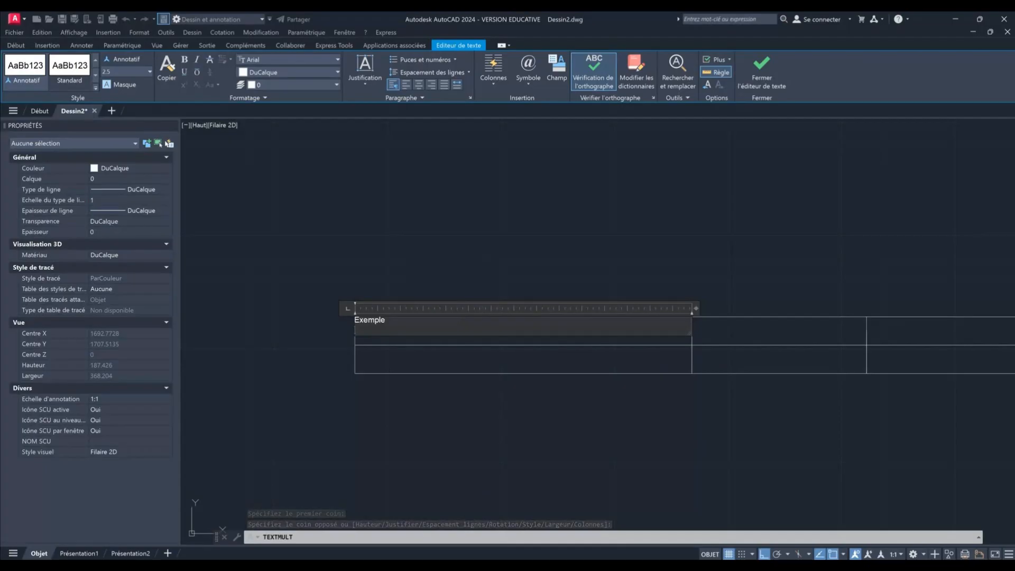
click(490, 233)
- Centre the Exemple text horizontally across the width of its cell
click(376, 320)
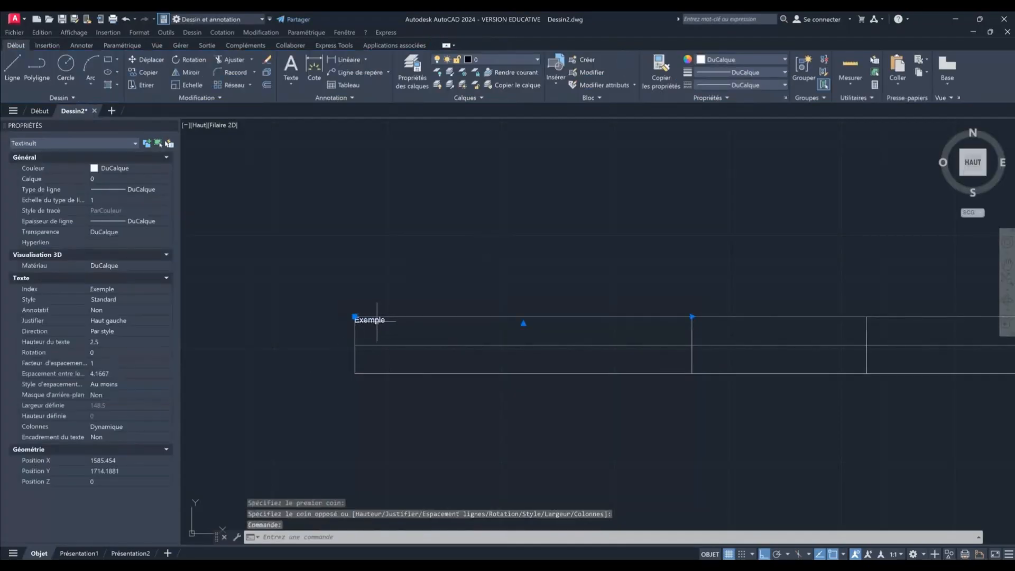
double_click(377, 320)
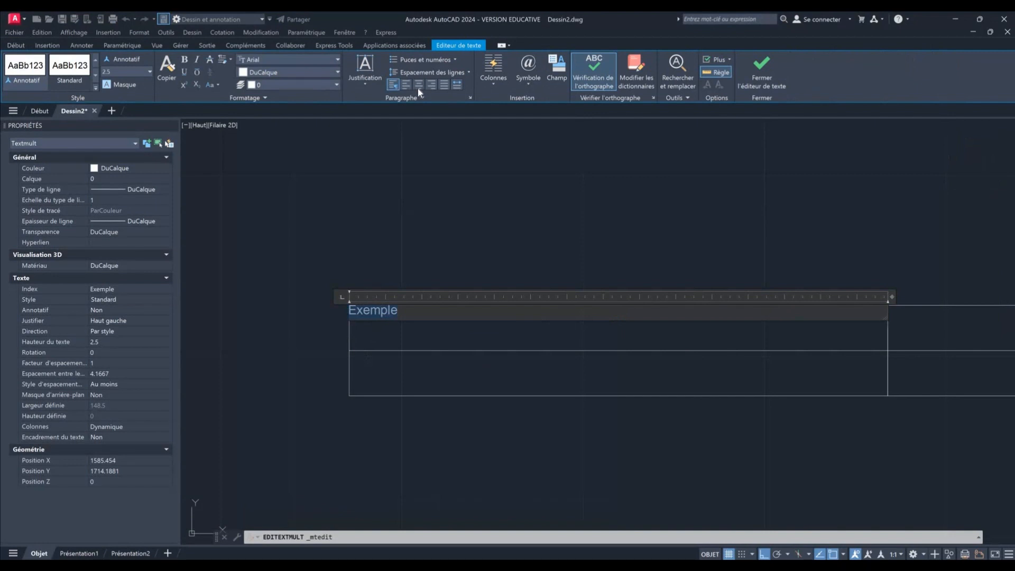
click(418, 86)
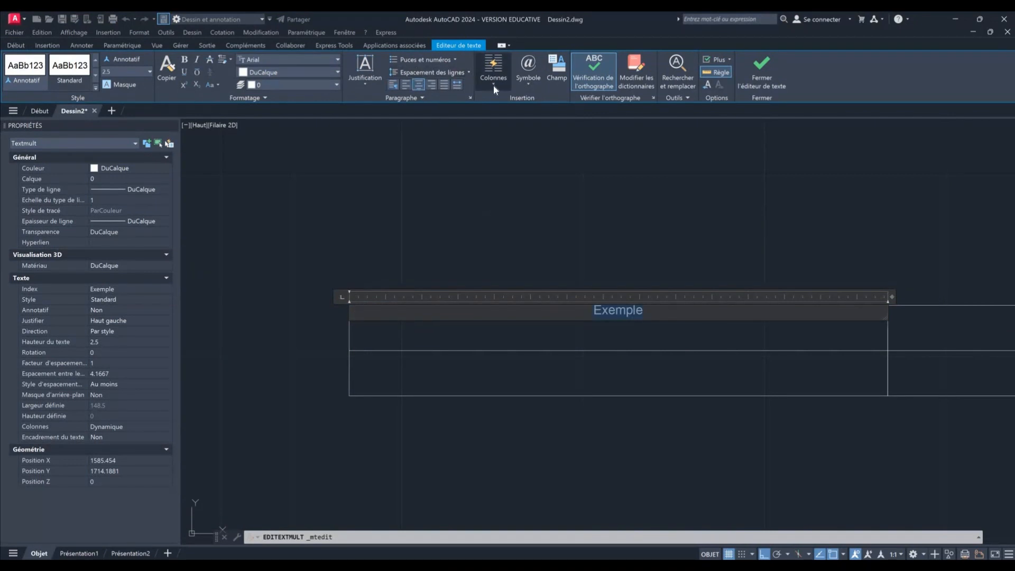
click(750, 245)
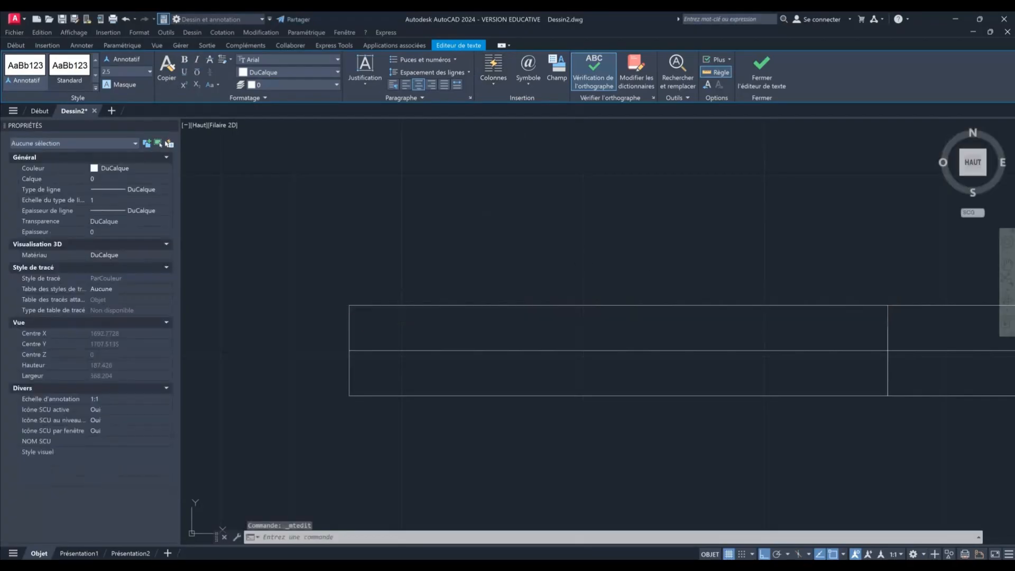
- Move the Exemple text straight down to the vertical middle of the upper-left cell
scroll(539, 286, down, 1)
click(596, 304)
scroll(597, 303, up, 1)
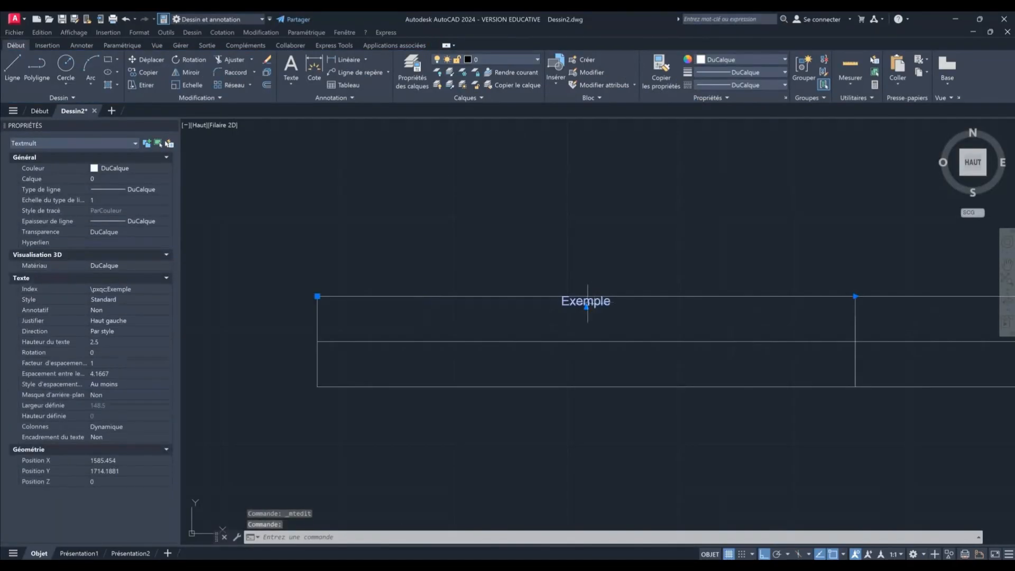
click(145, 59)
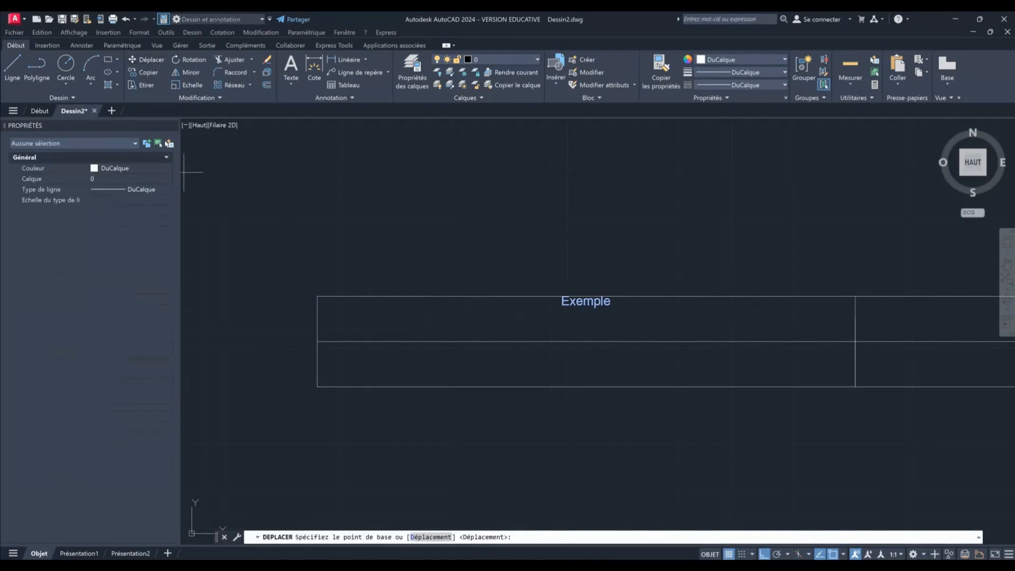
click(276, 204)
click(279, 222)
key(Escape)
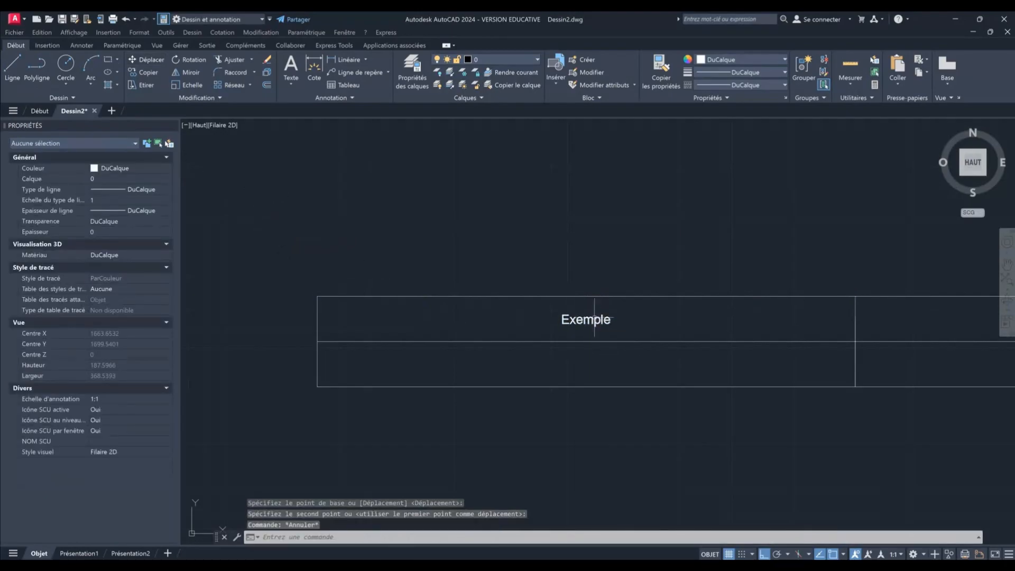
click(594, 316)
double_click(588, 327)
key(Escape)
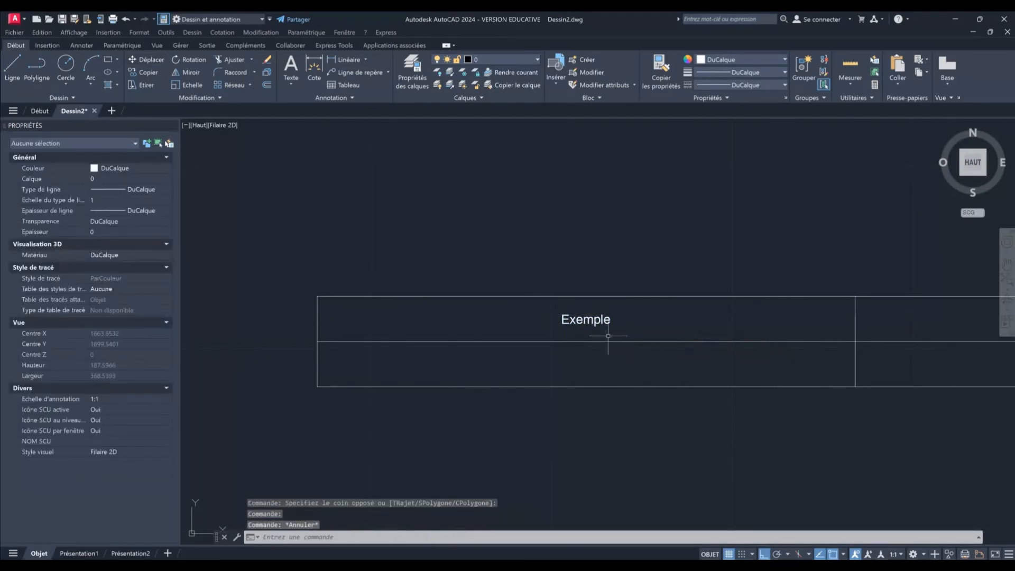
- Copy the Exemple text 12.5 down into the lower-left cell and 148.5 right into the upper row's right half
click(587, 320)
scroll(590, 320, down, 1)
middle_drag(589, 320, 506, 304)
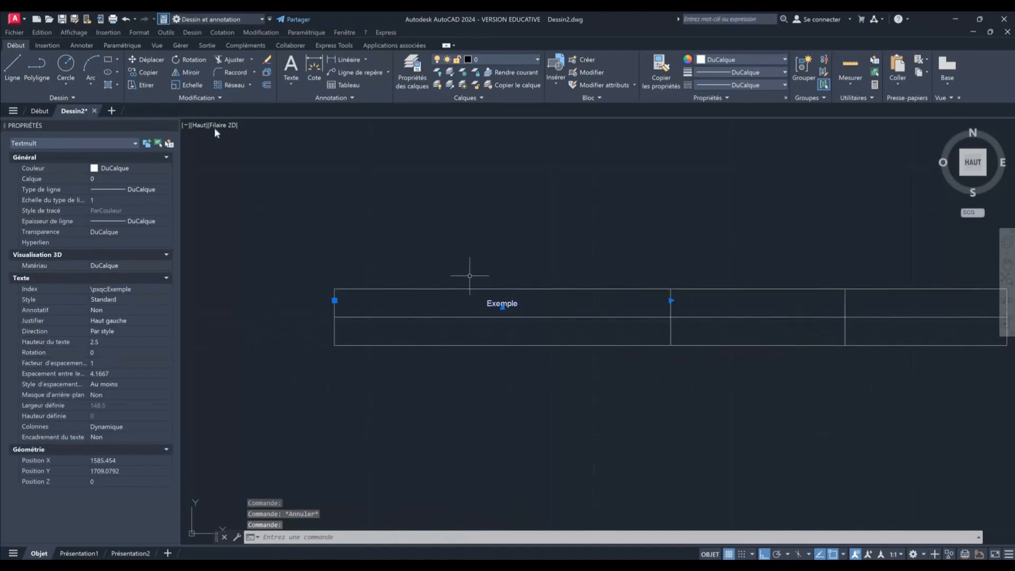
click(146, 72)
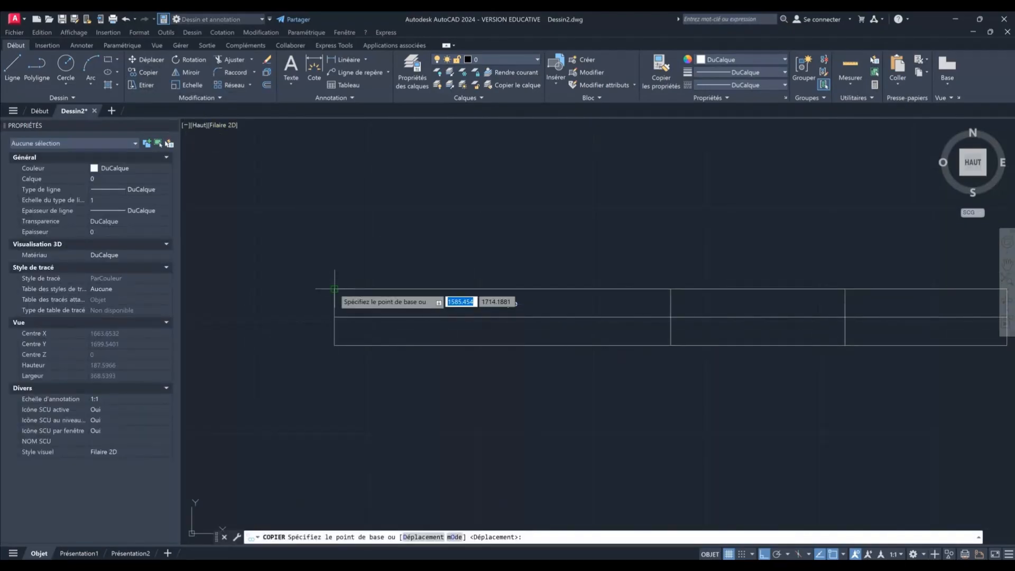
click(334, 289)
click(334, 317)
middle_drag(628, 322, 467, 322)
click(511, 288)
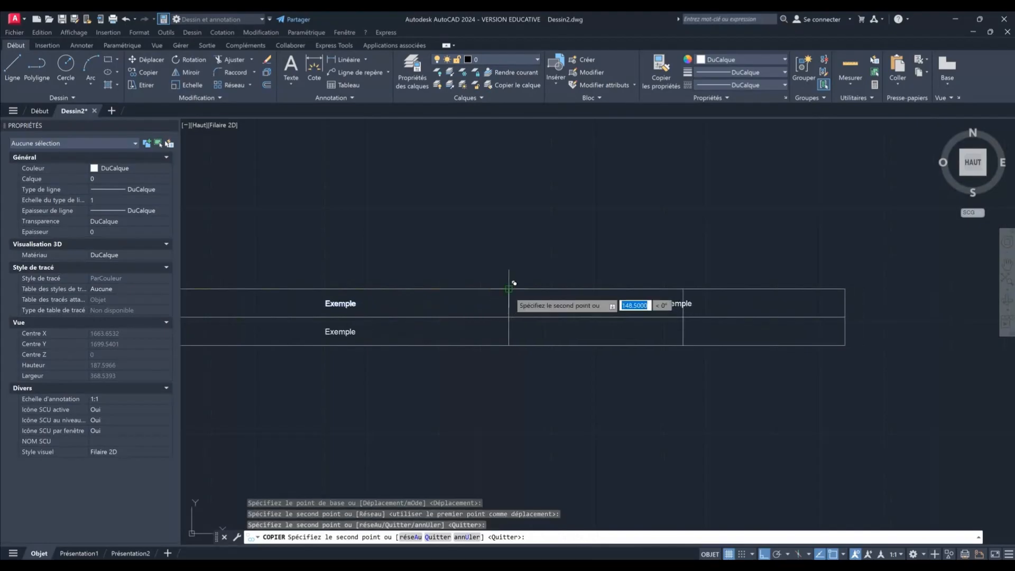
key(Escape)
- Move the copied text in the upper row's right half leftwards to the centre of the middle cell
click(674, 304)
click(141, 60)
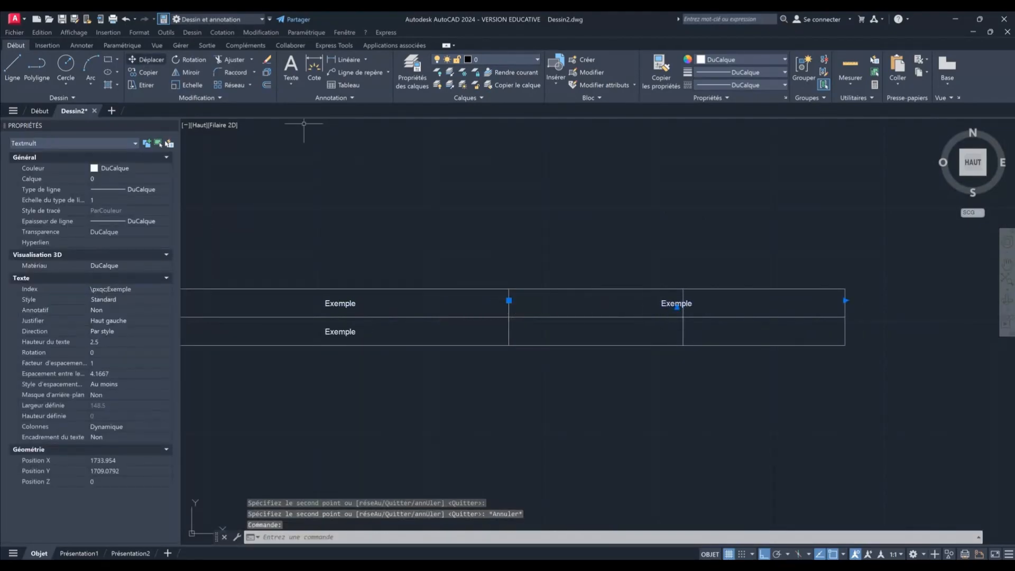
click(685, 275)
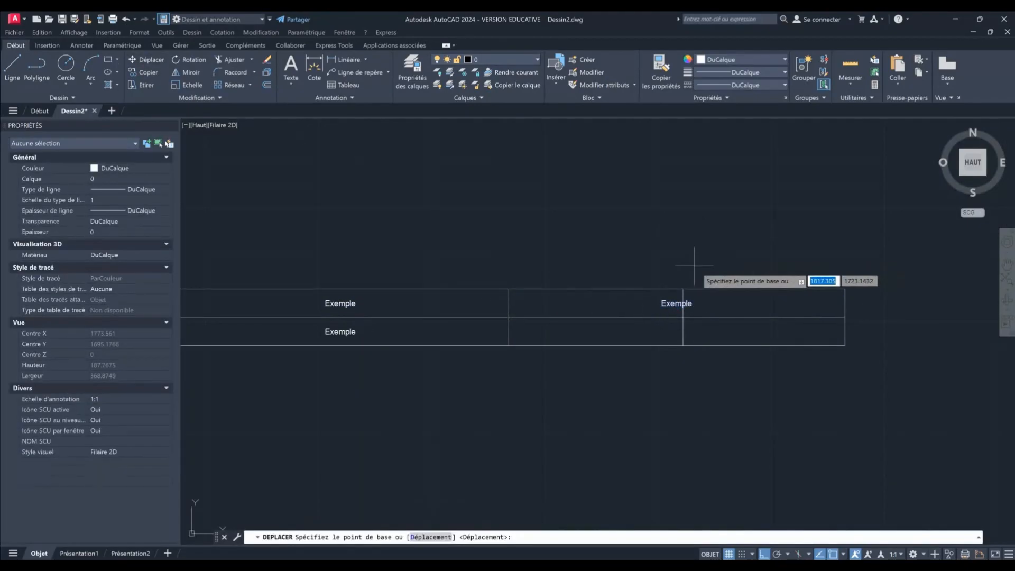
click(606, 254)
key(Escape)
- Copy the upper middle cell's text into the lower middle cell and both right-hand cells
click(601, 303)
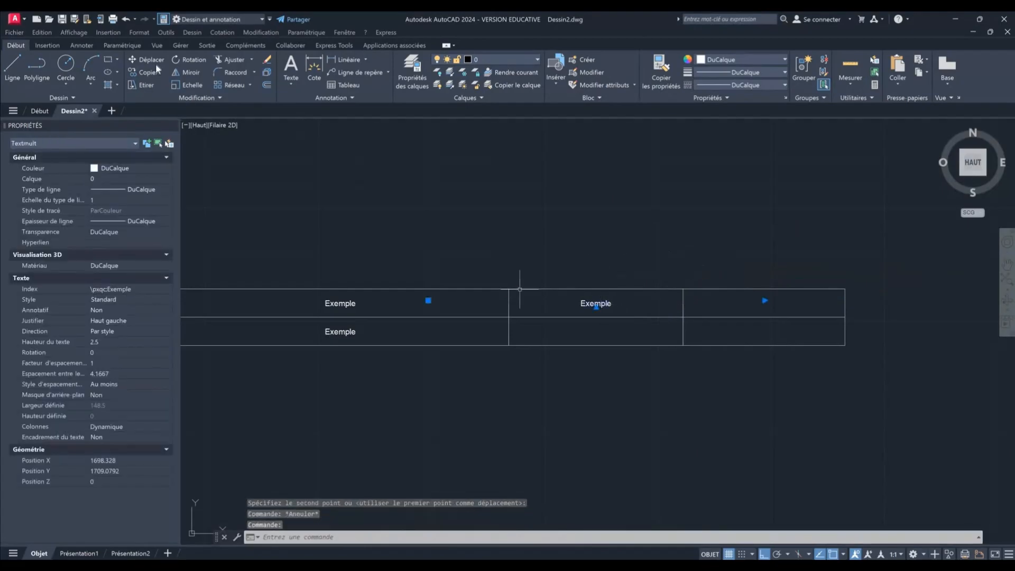
click(144, 72)
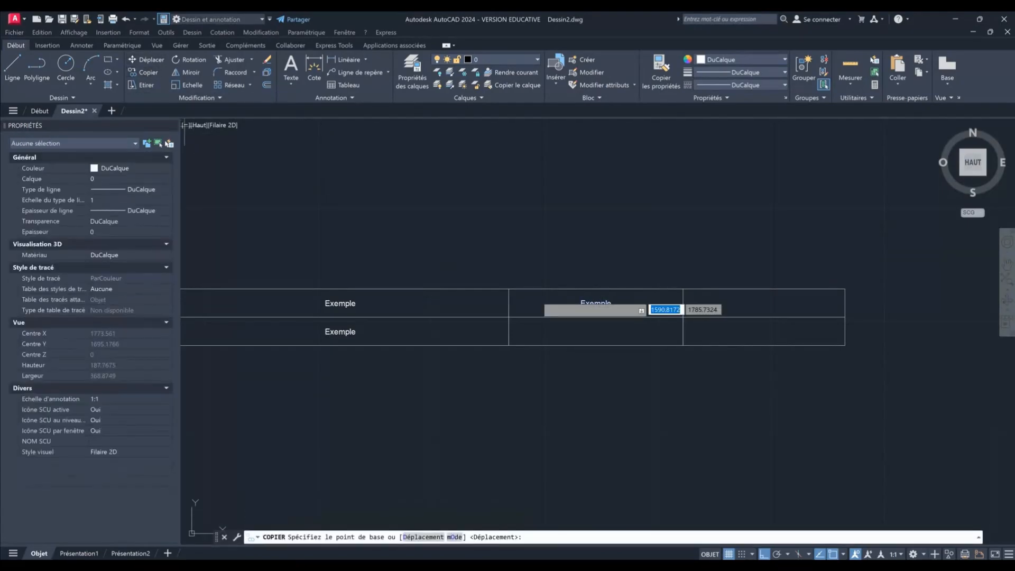
click(509, 290)
click(509, 317)
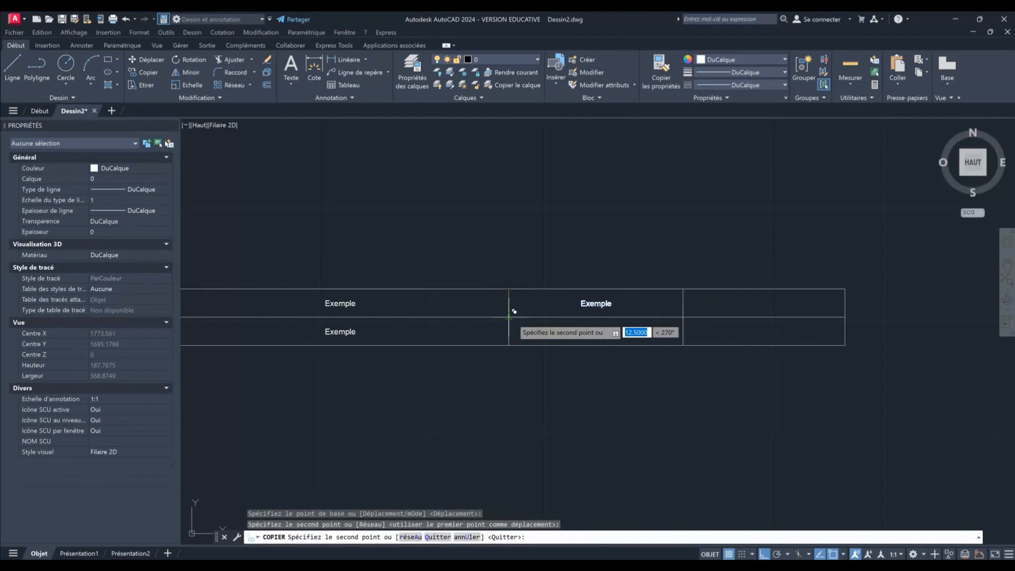
click(683, 289)
click(683, 317)
key(Escape)
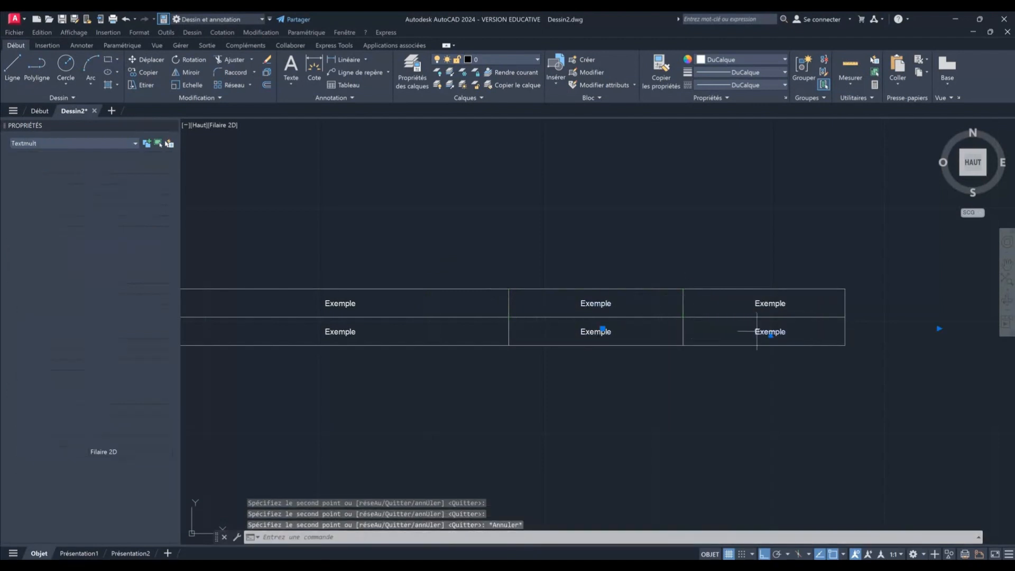
- Change the text in the title block's lower-right cell to 01/01/2025
double_click(765, 337)
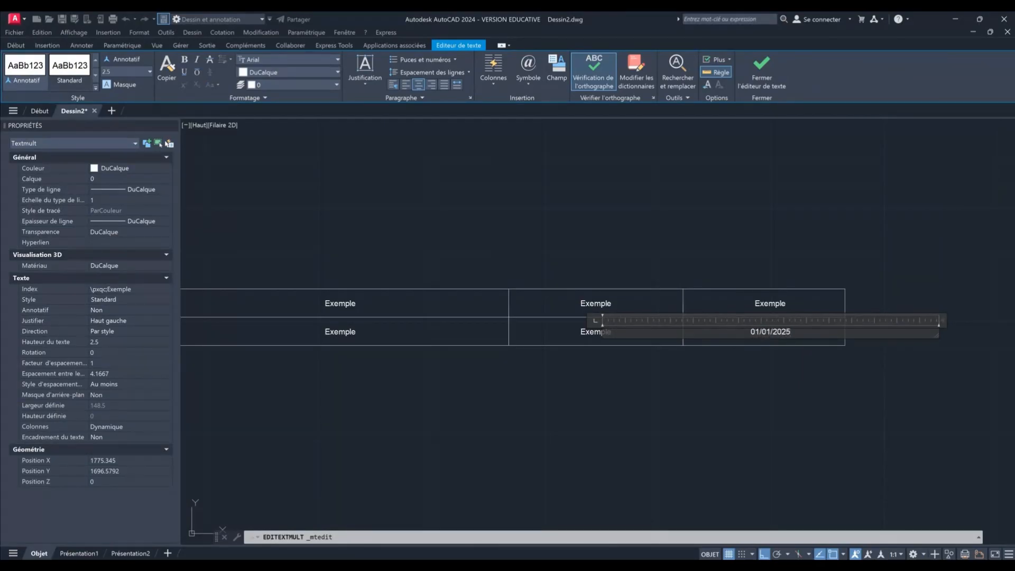
click(768, 398)
scroll(818, 313, down, 4)
scroll(771, 267, up, 2)
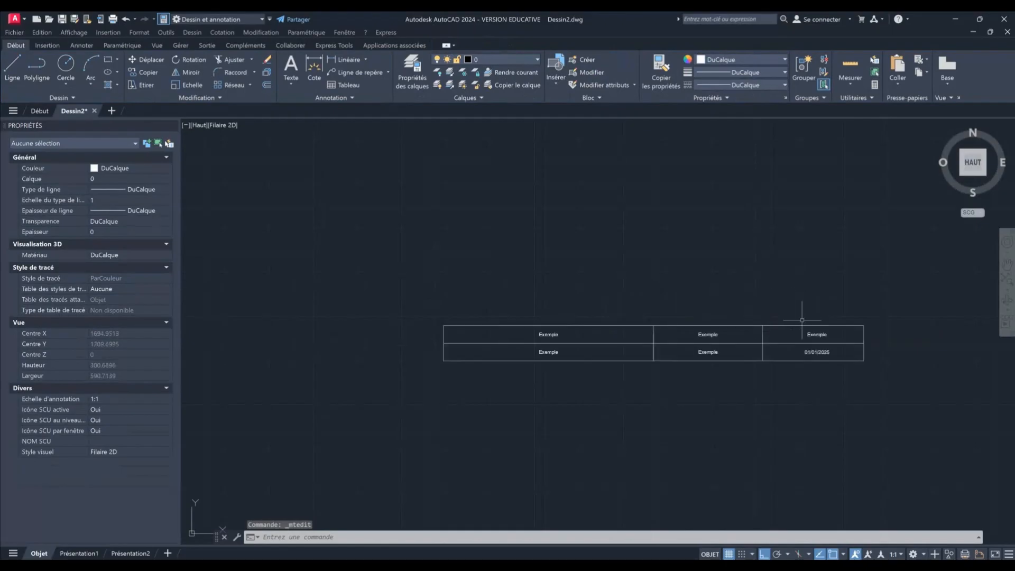
scroll(740, 341, up, 3)
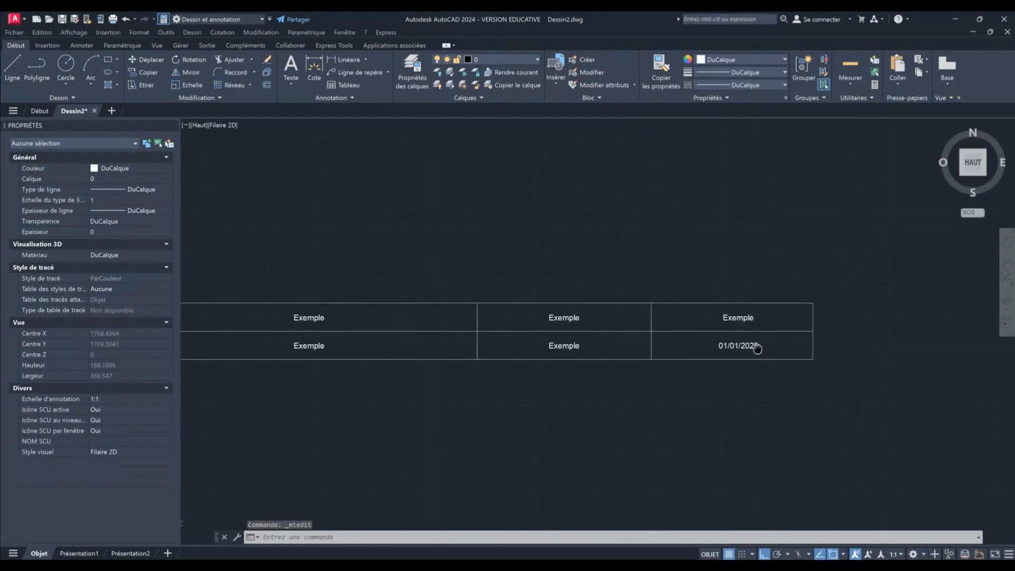
scroll(737, 317, down, 3)
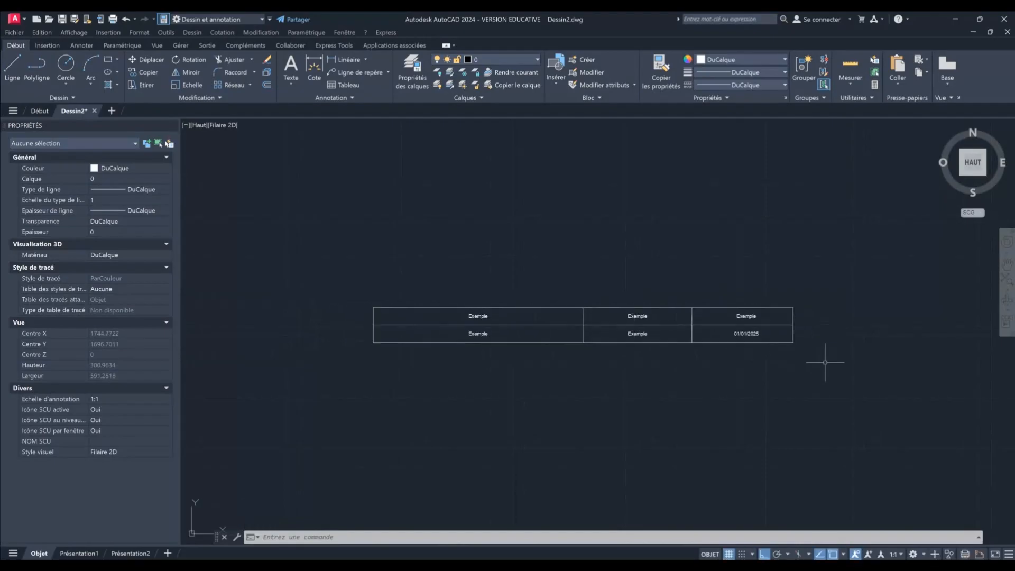
click(839, 368)
key(Escape)
scroll(505, 335, up, 1)
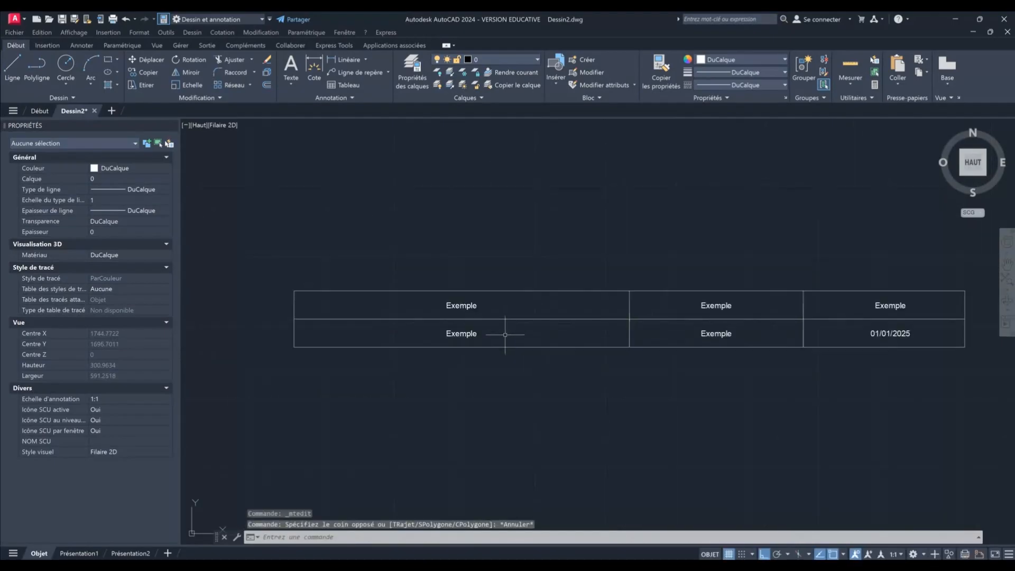
scroll(497, 335, down, 1)
middle_drag(494, 335, 461, 336)
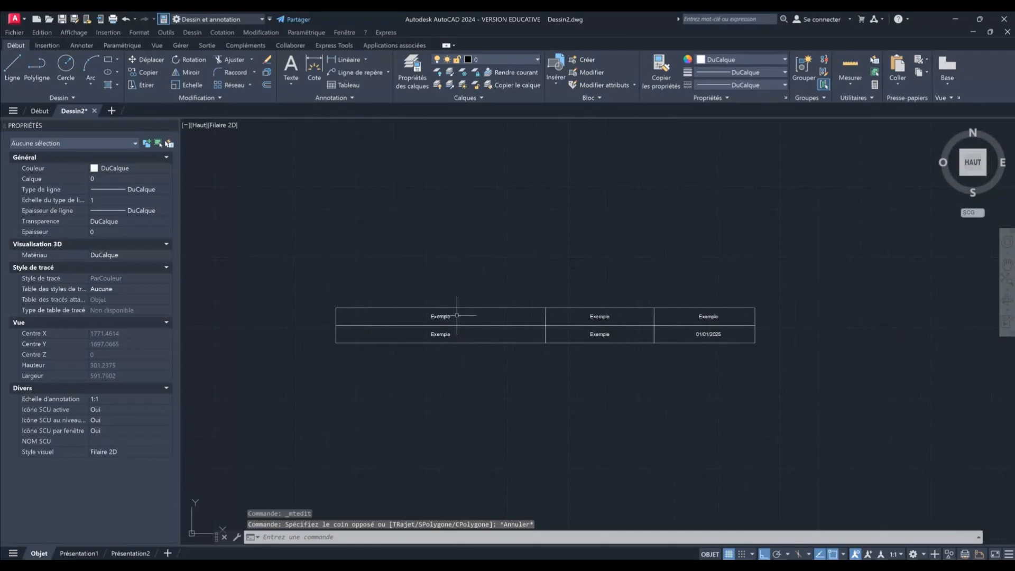
- Convert the whole title block into a block named Cartouche 01 with the description "cartouche pour projet réno."
click(310, 283)
click(800, 364)
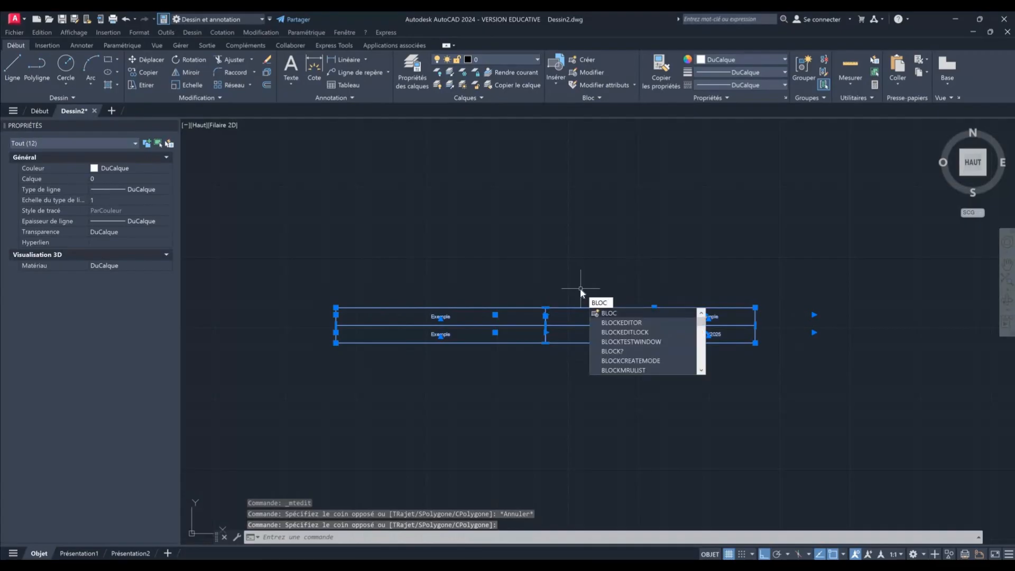
key(Return)
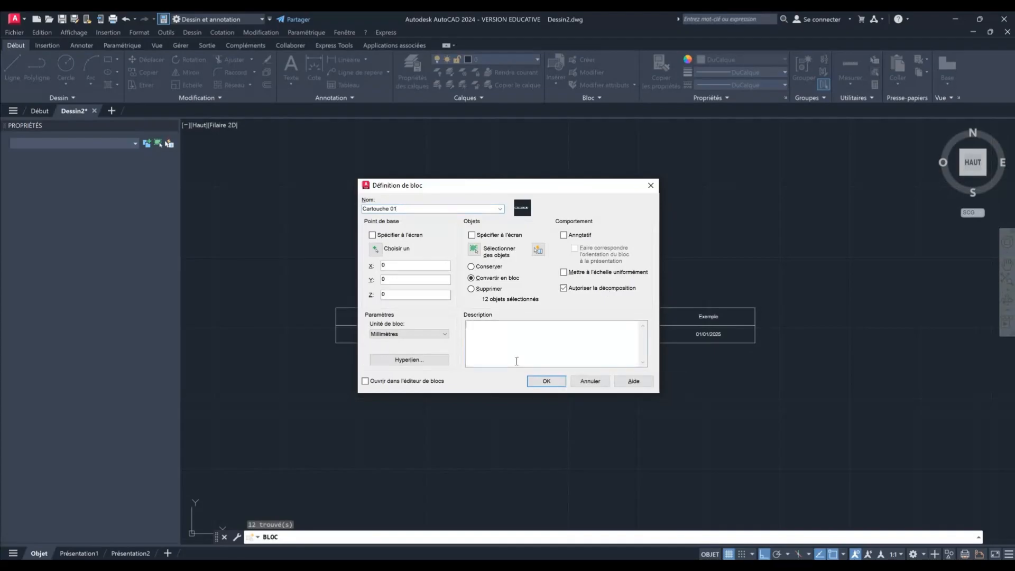
text(cartouche pour projet réno.)
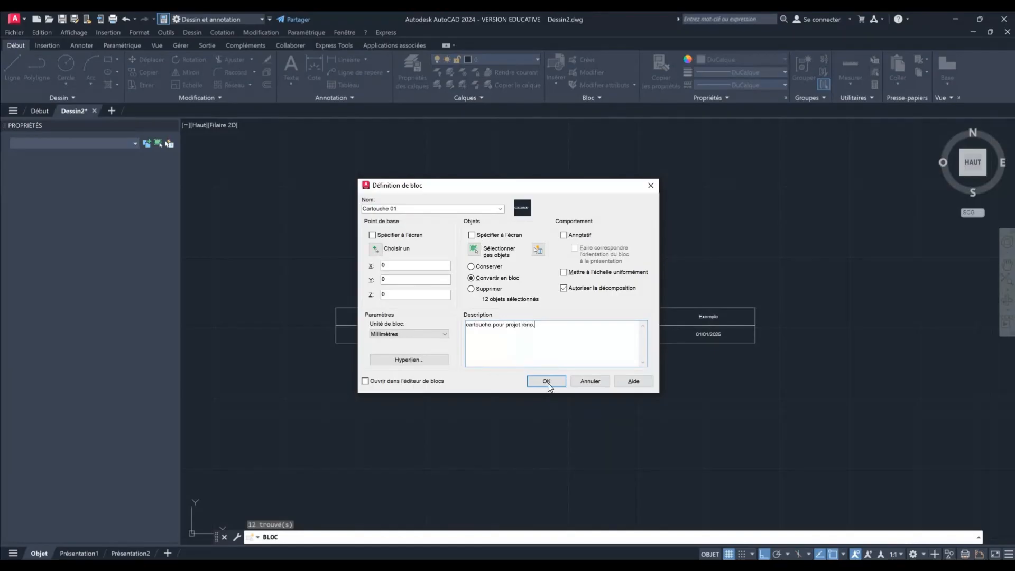
key(Return)
- Delete the title block instance from model space, leaving only the wall, door plan and elevation
scroll(523, 336, down, 3)
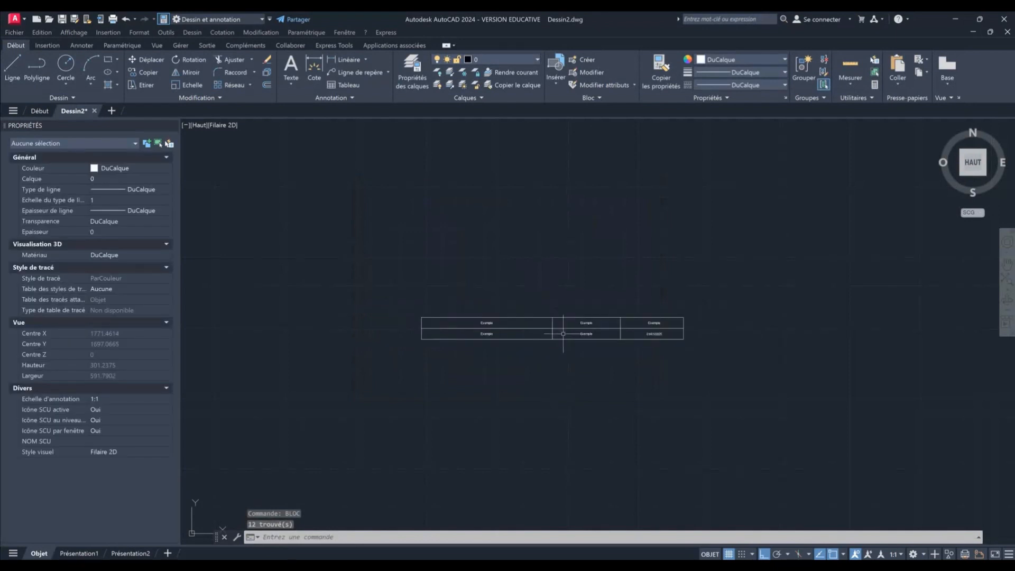
click(608, 352)
click(558, 330)
key(Delete)
scroll(555, 328, down, 5)
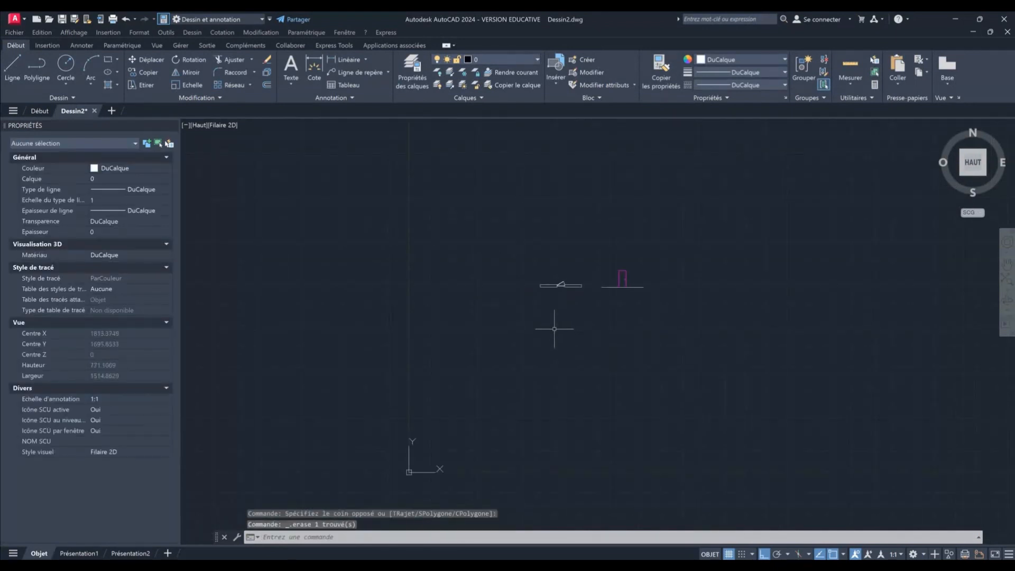
scroll(577, 262, up, 2)
scroll(578, 263, up, 4)
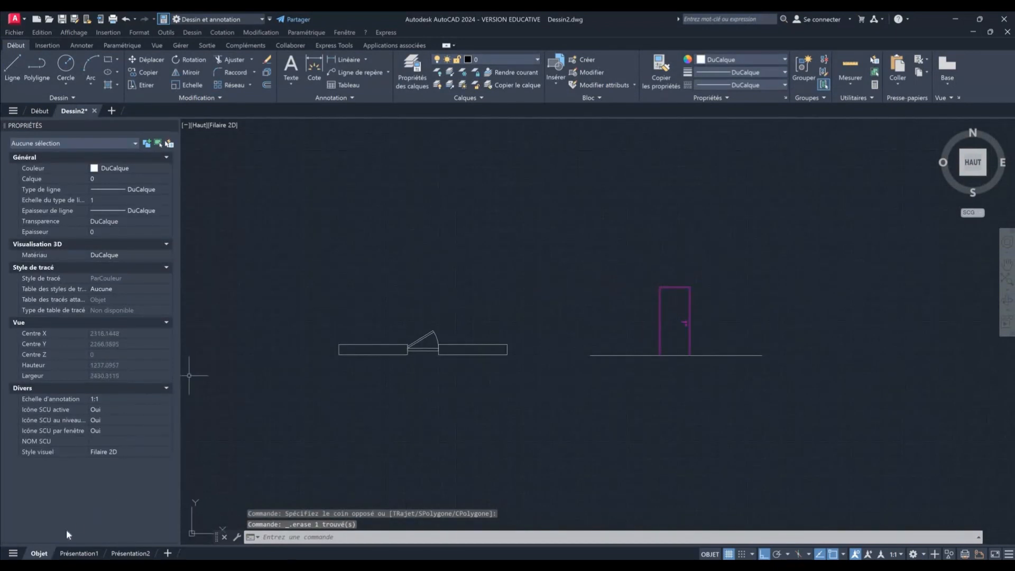
- Switch from model space to the Présentation1 layout sheet
click(85, 551)
click(332, 420)
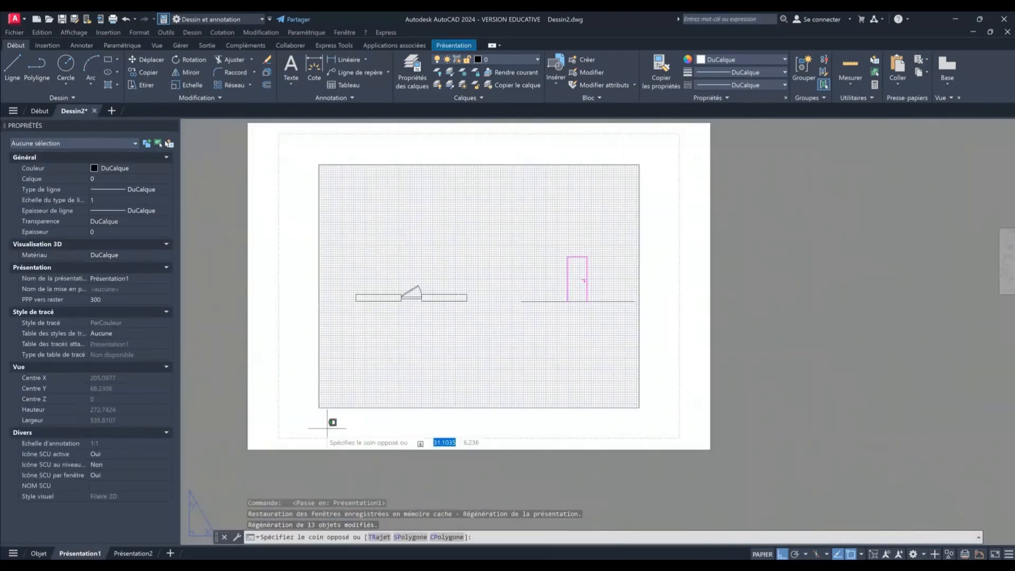
middle_drag(296, 397, 297, 419)
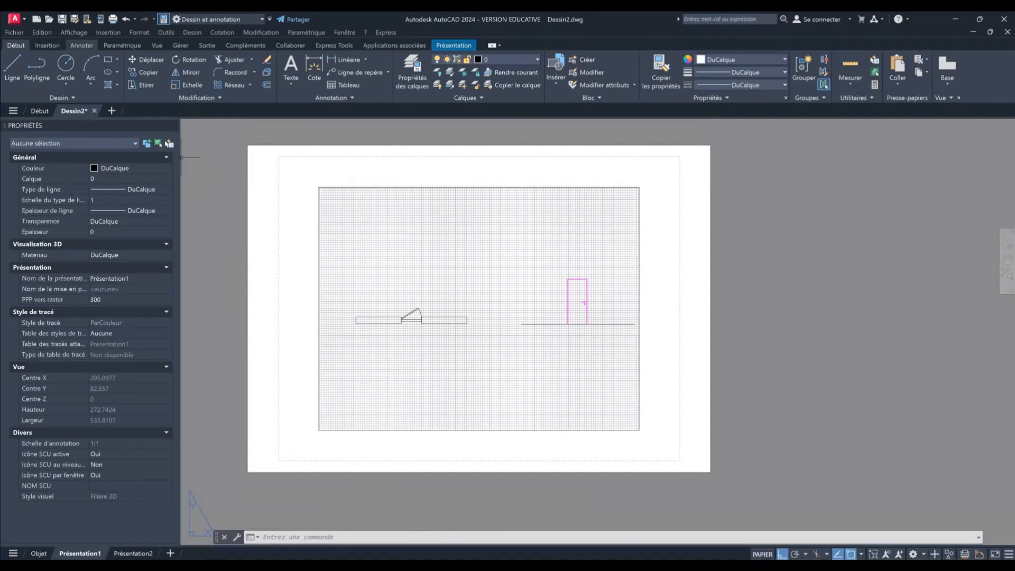
- Insert the Cartouche 01 block on the layout with its insertion point near the viewport's lower-left corner
click(108, 32)
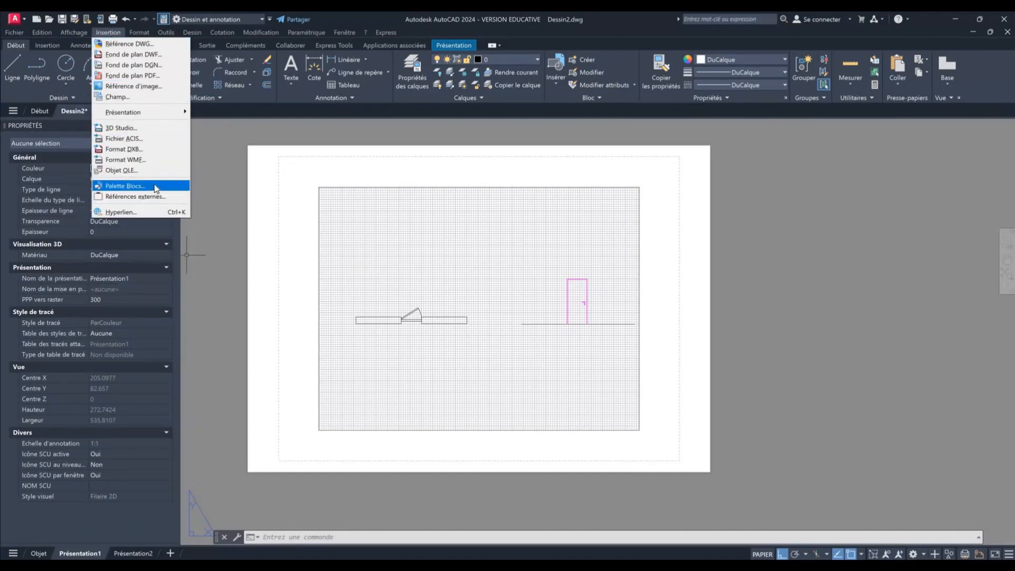
click(153, 187)
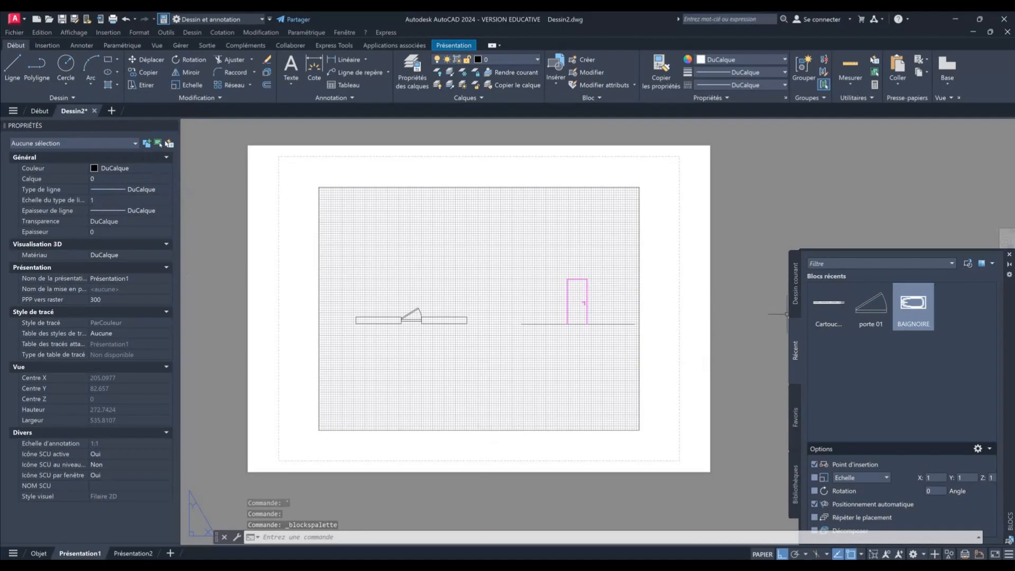
click(828, 304)
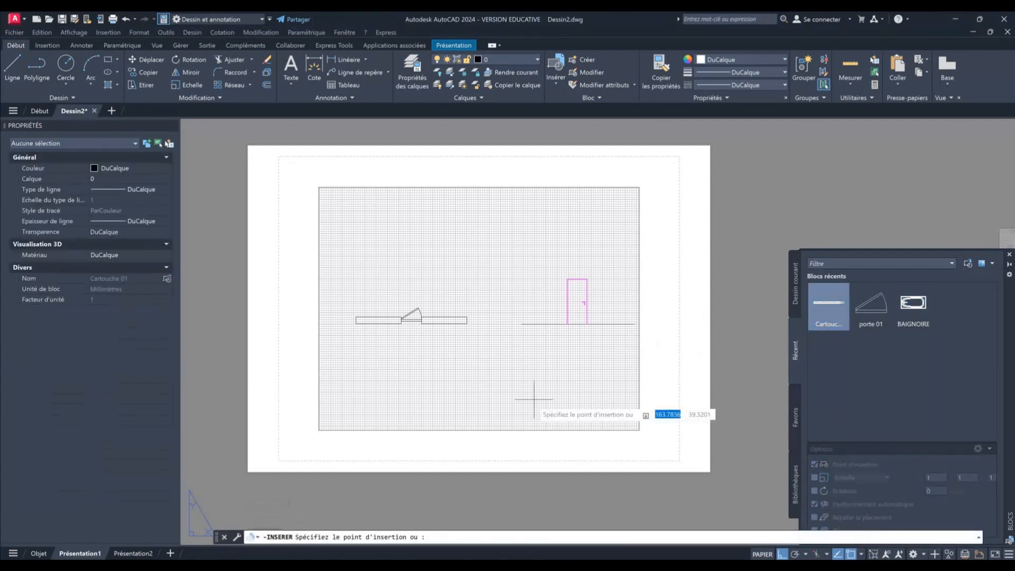
click(318, 439)
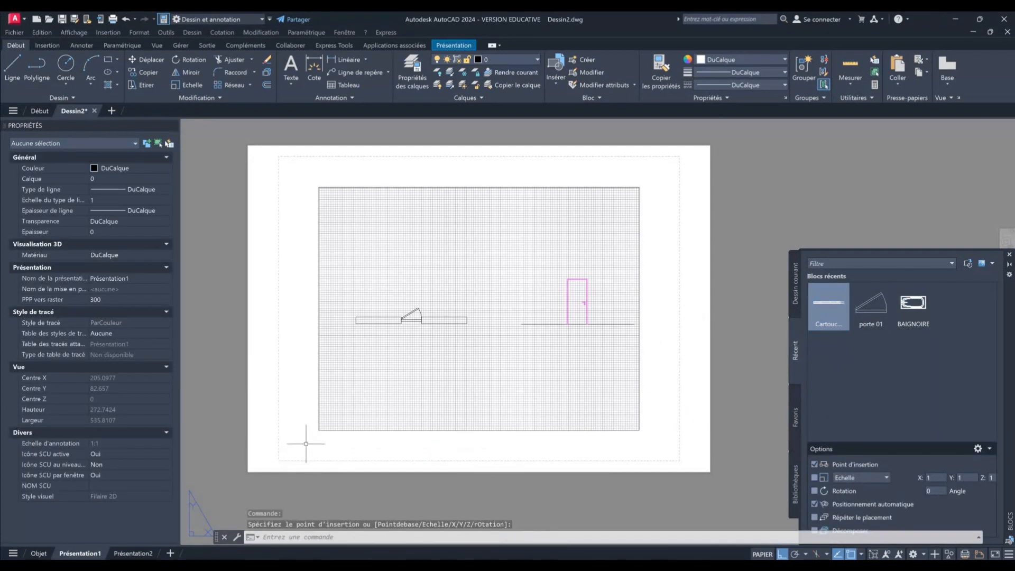
click(279, 440)
click(237, 442)
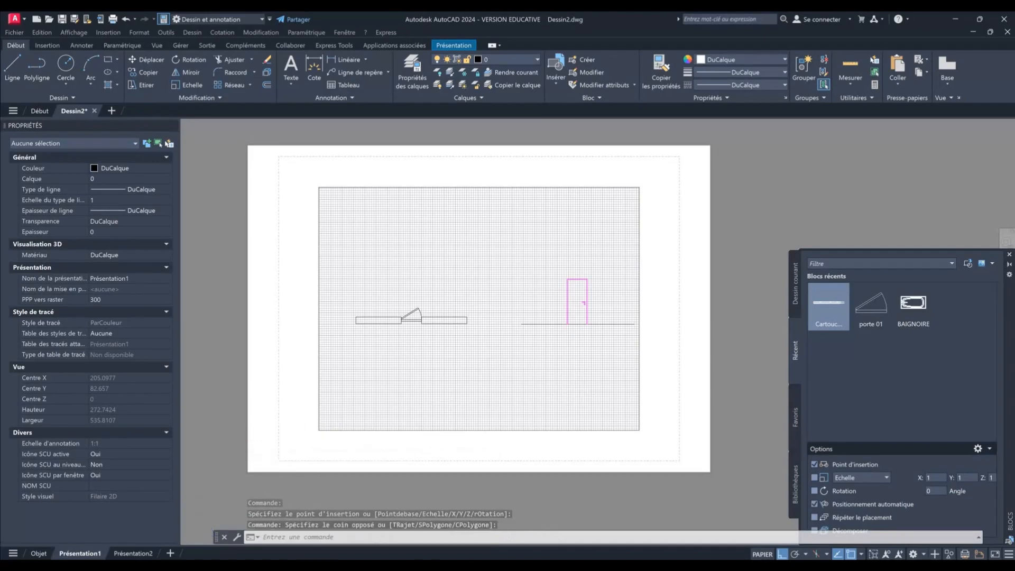
- Move the inserted title block with Ortho off onto the bottom edge of the sheet, spanning the paper's full width
scroll(303, 440, up, 1)
scroll(359, 420, down, 6)
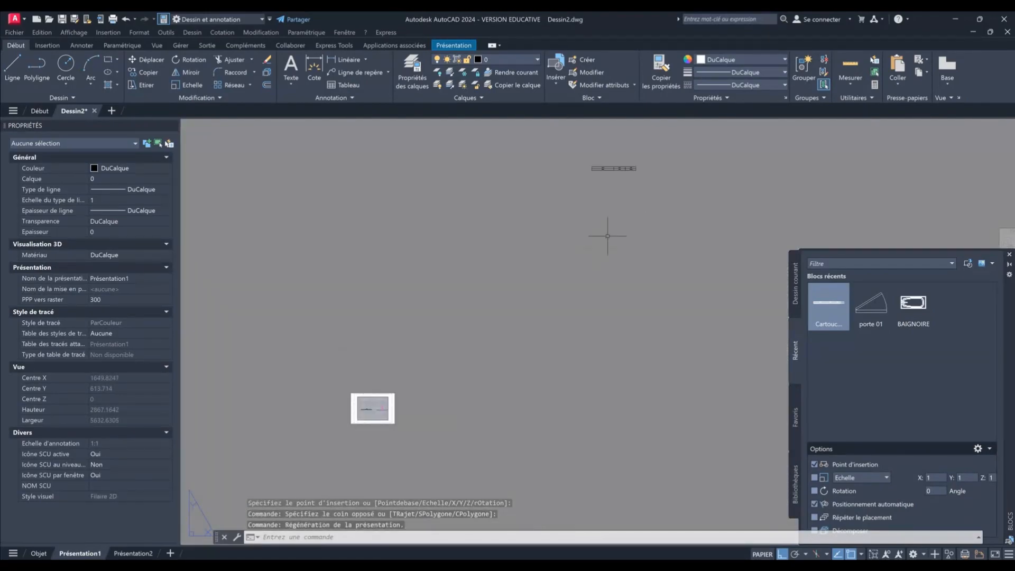
click(667, 188)
click(565, 156)
click(144, 60)
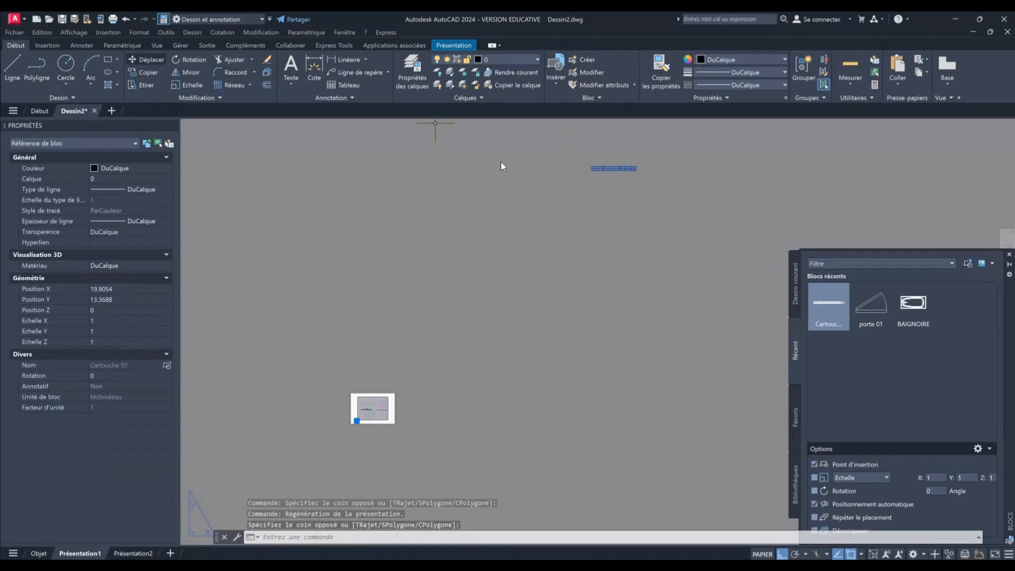
click(592, 167)
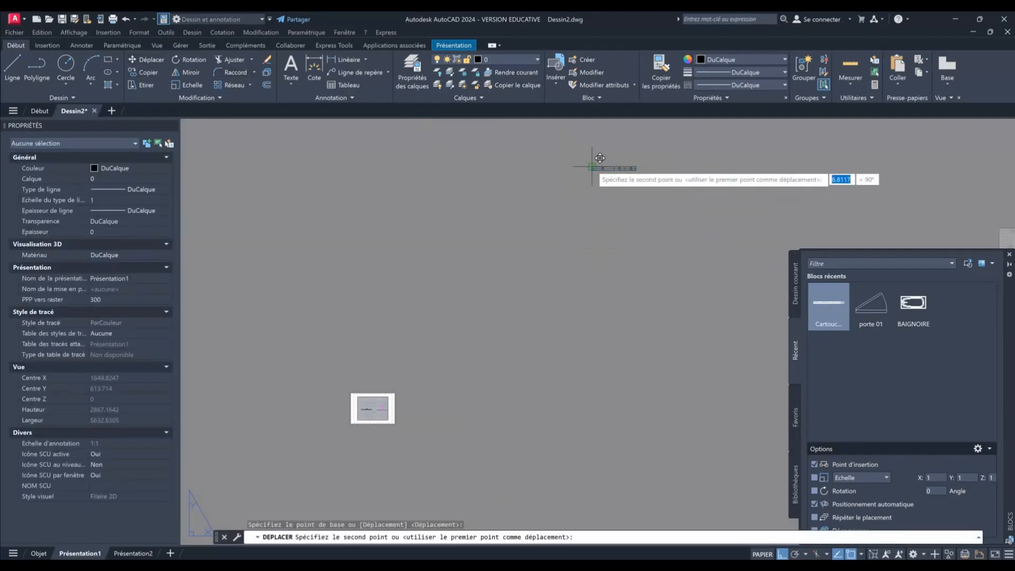
scroll(352, 385, up, 4)
key(F8)
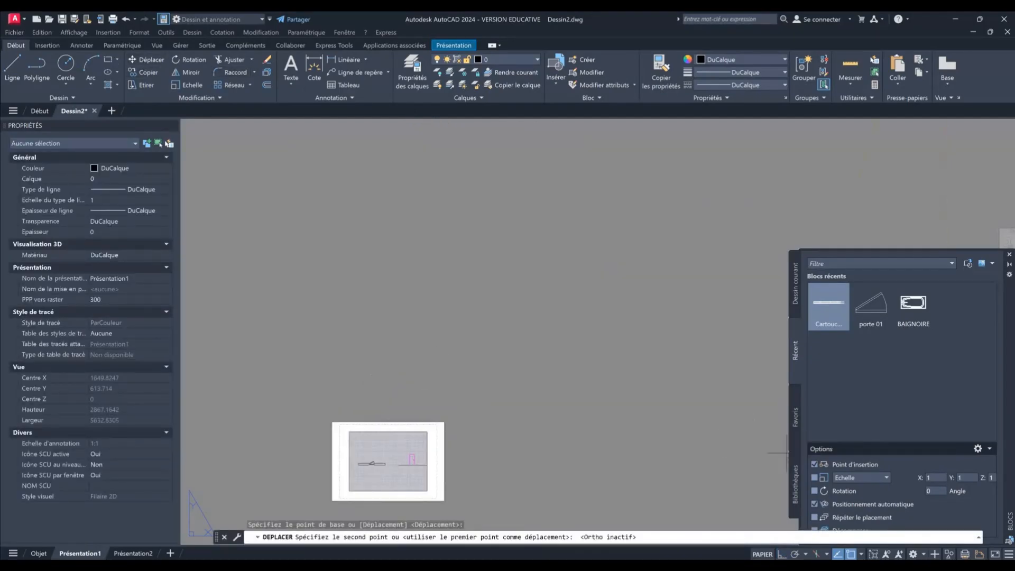
scroll(607, 422, up, 5)
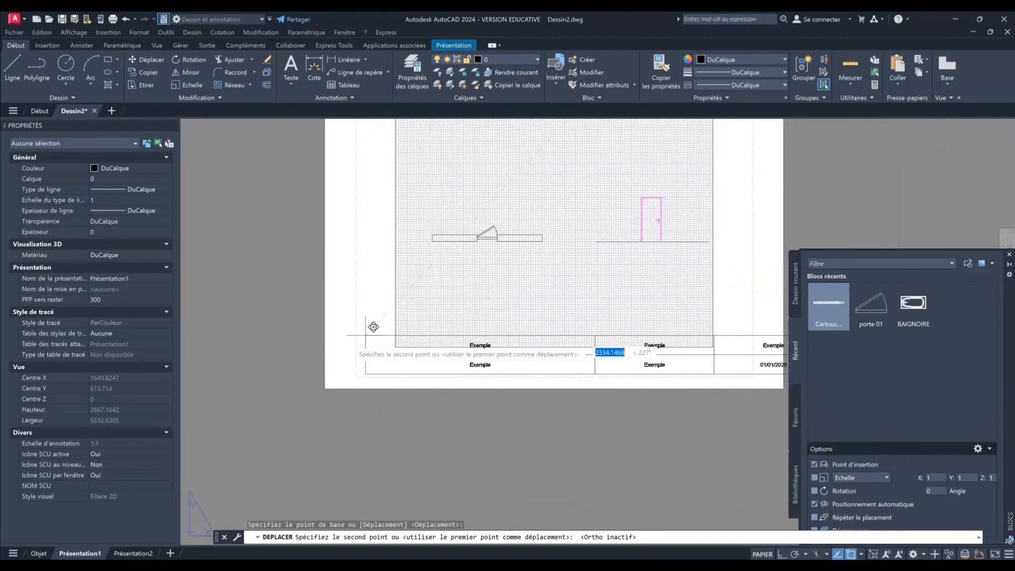
middle_drag(340, 344, 263, 336)
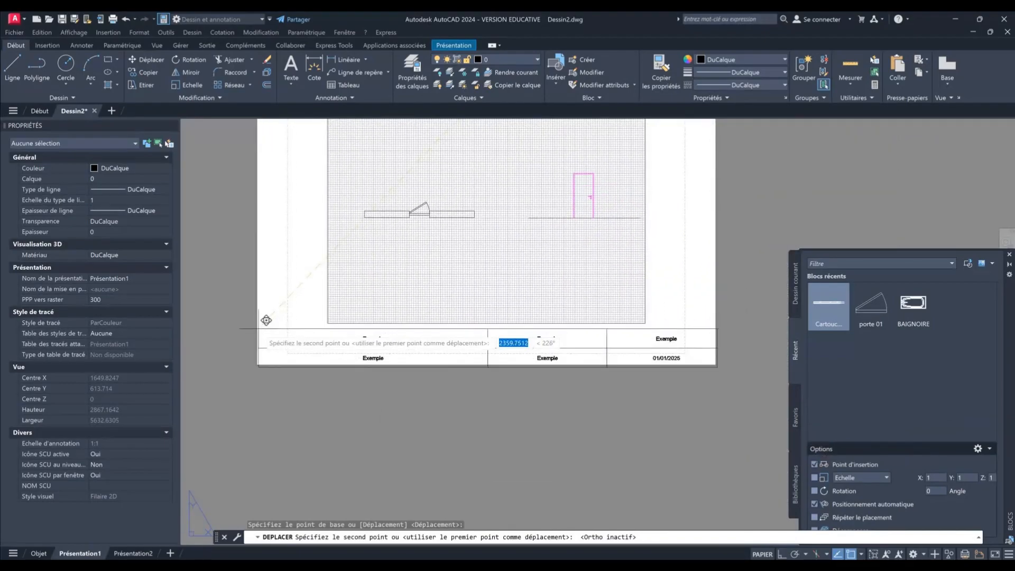
click(266, 317)
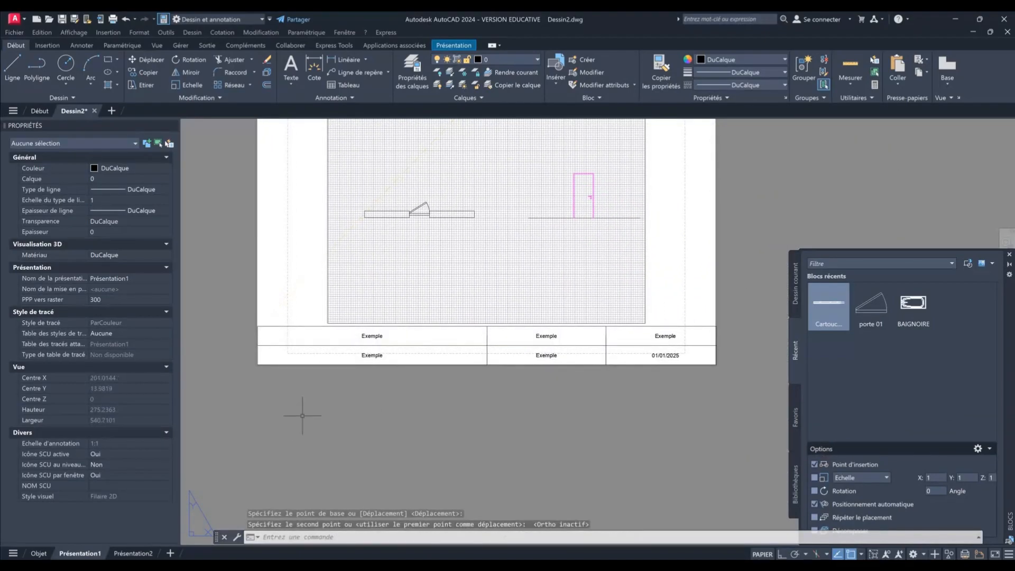
scroll(430, 402, down, 2)
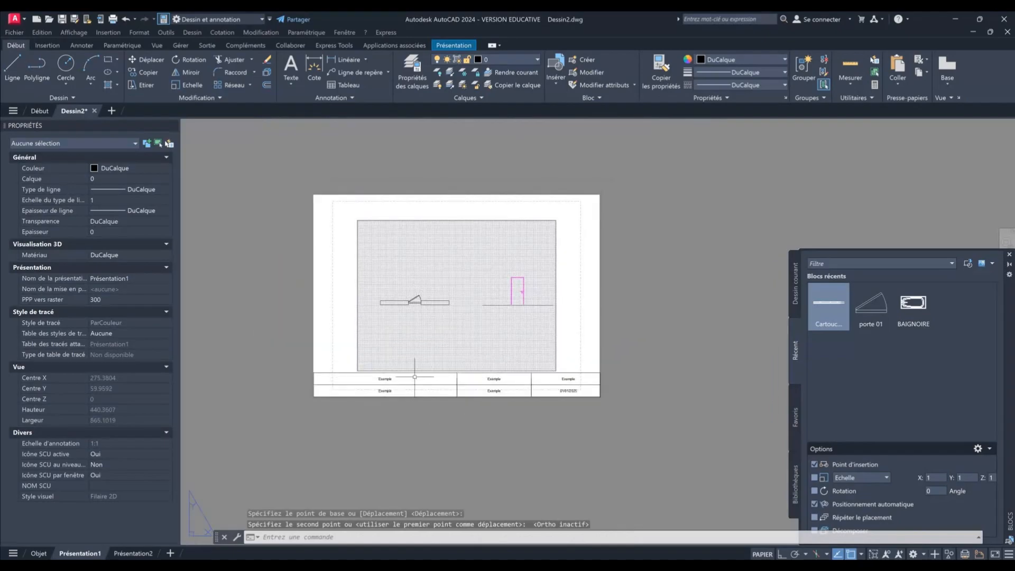
scroll(415, 376, up, 2)
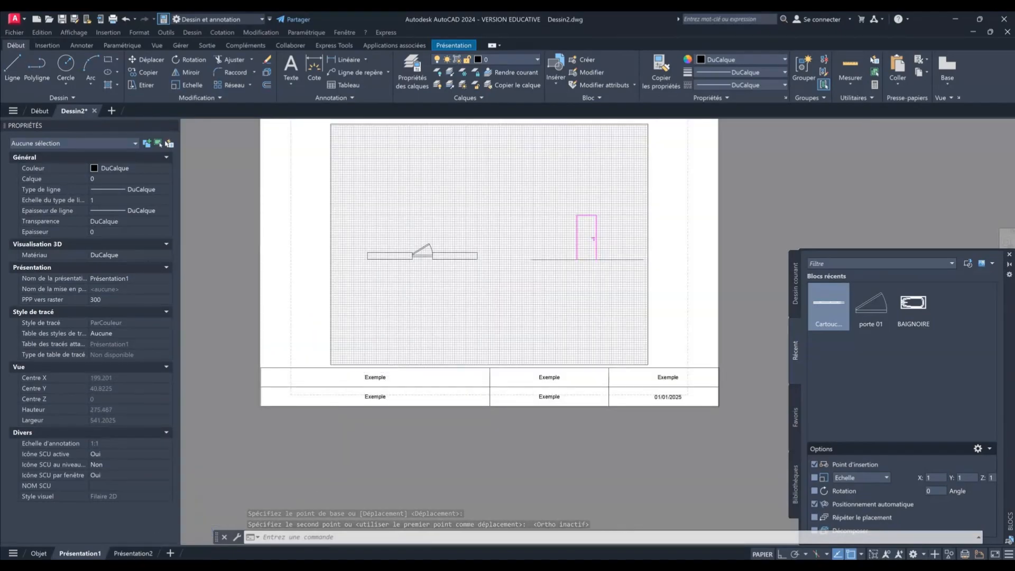
scroll(343, 420, up, 2)
double_click(392, 354)
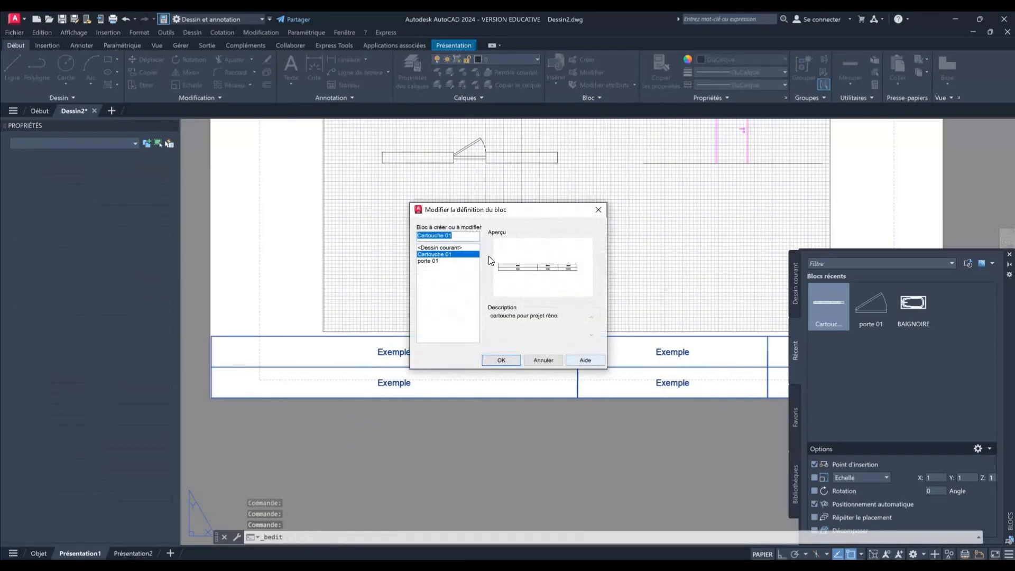
click(598, 210)
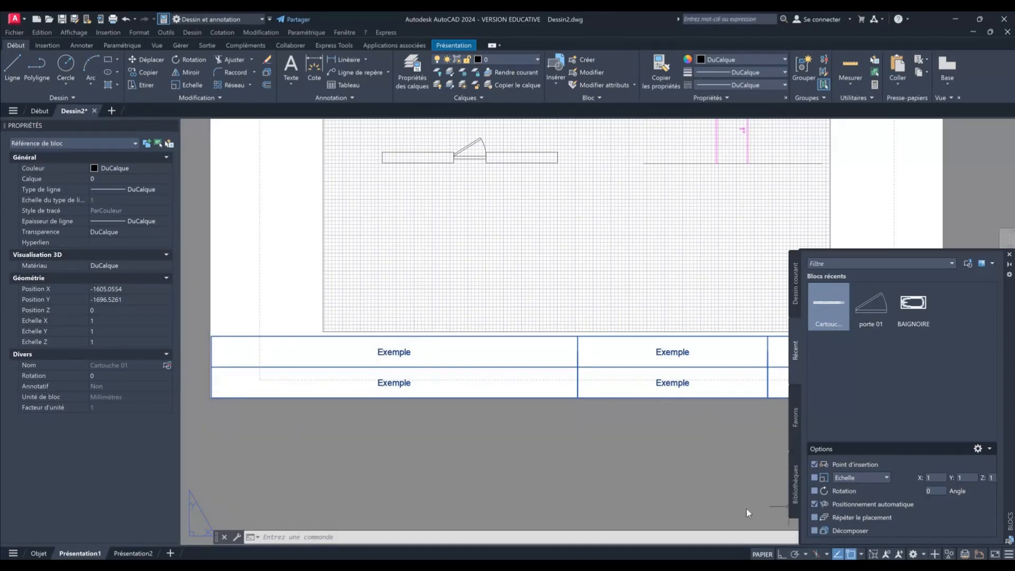
- Enable the Décomposer option so that blocks are exploded on insertion
click(814, 530)
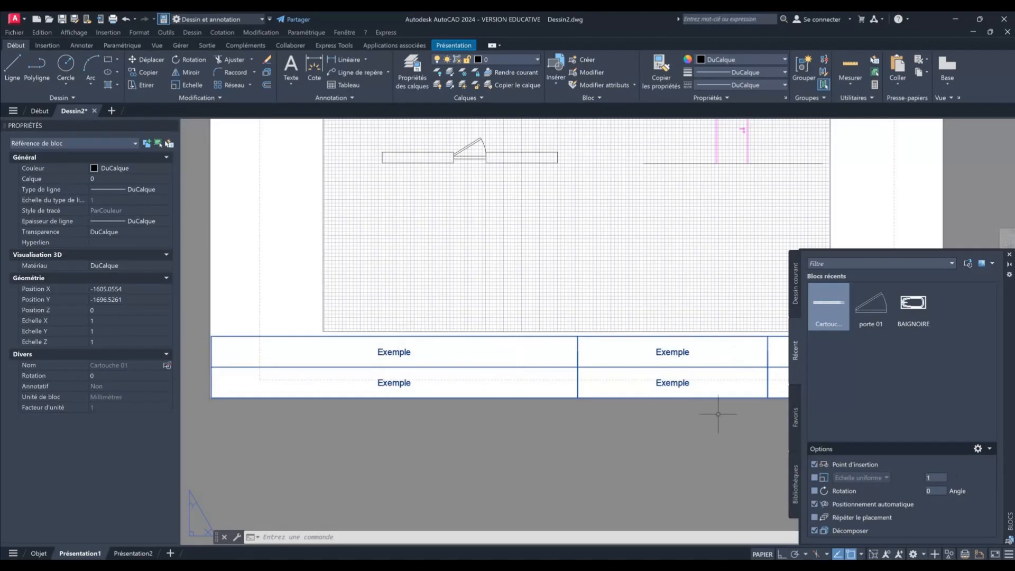
scroll(460, 360, down, 2)
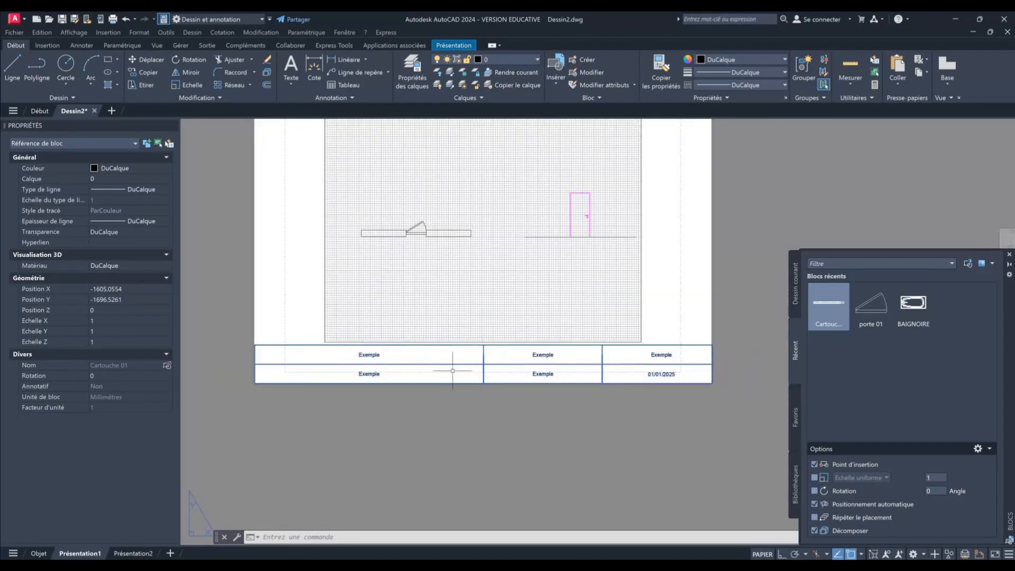
middle_drag(513, 396, 532, 453)
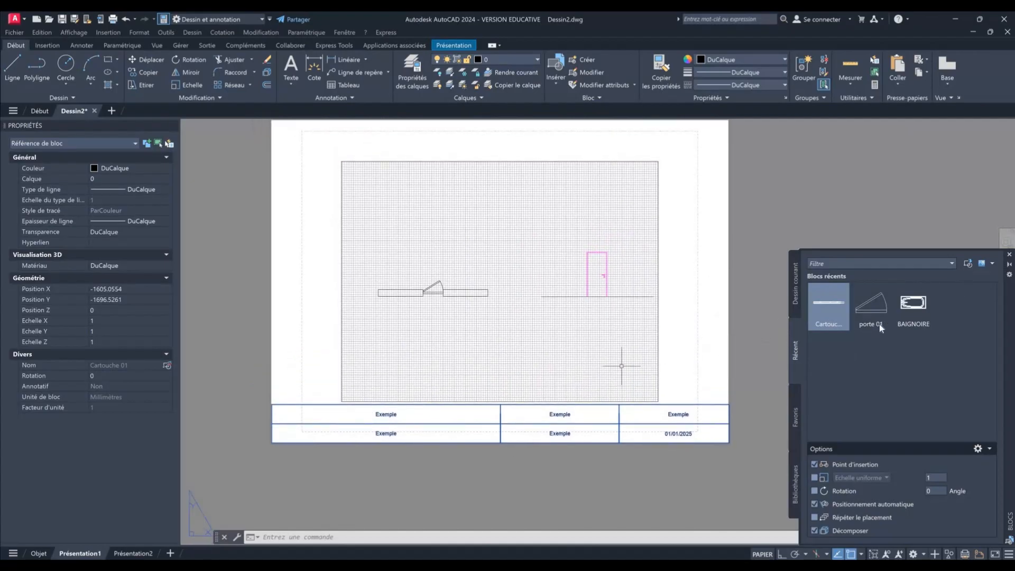